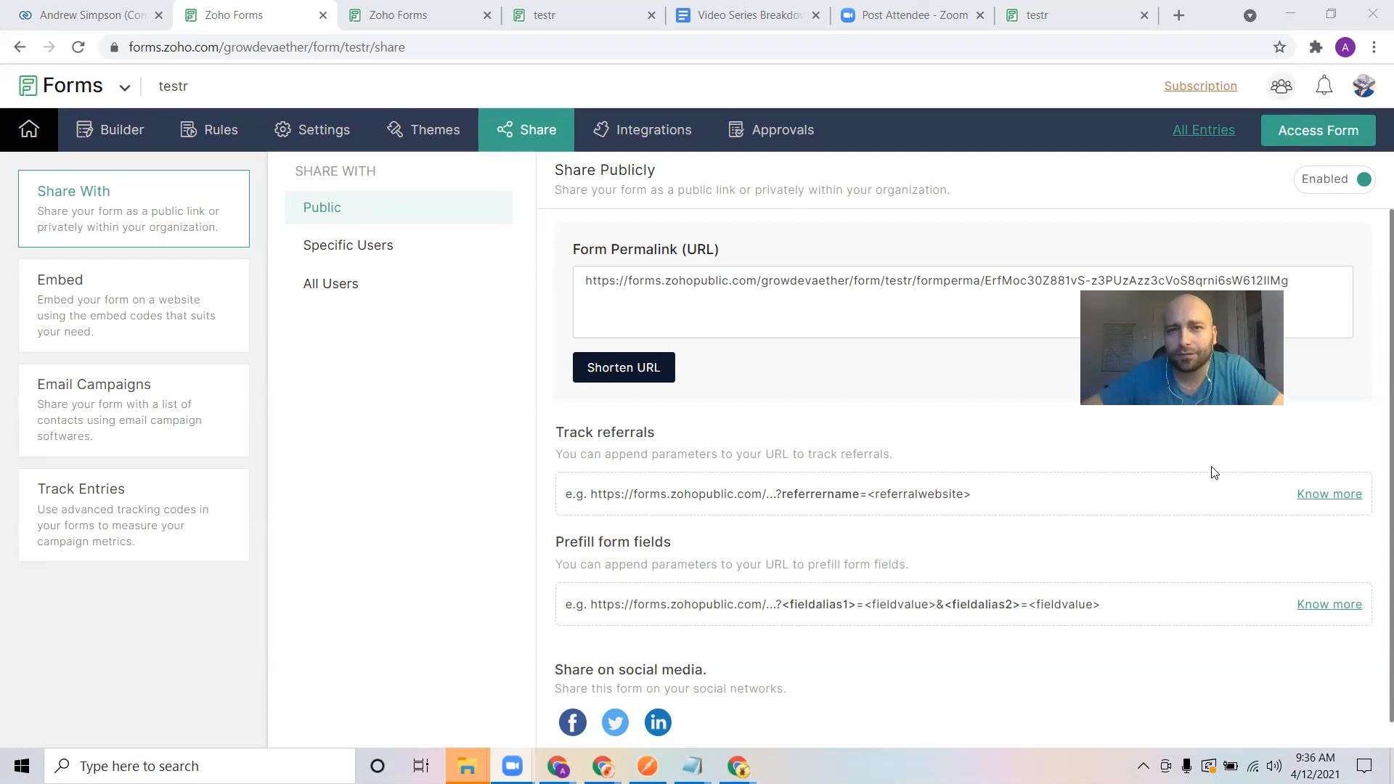
# Review the video outline document, the form's share page and the live form across the open browser tabs
pyautogui.click(771, 6)
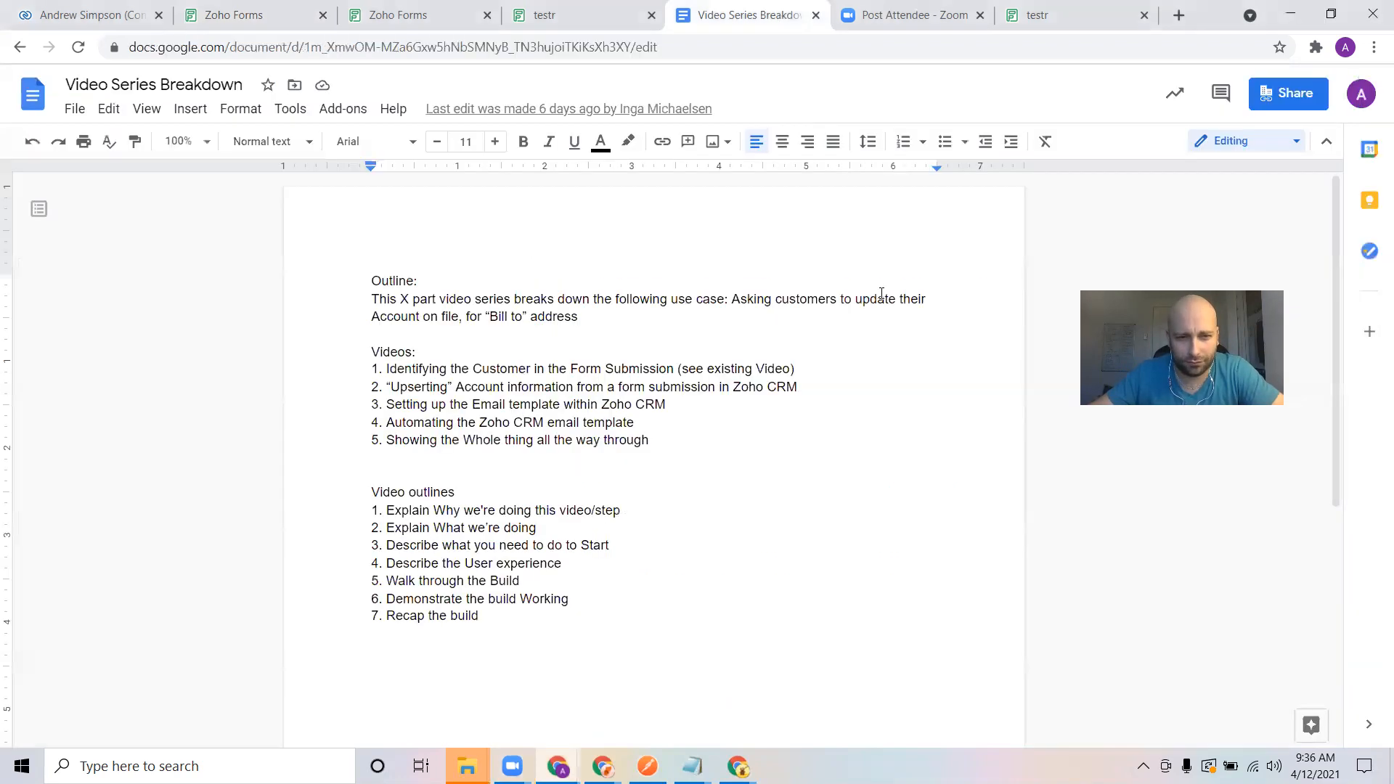
pyautogui.click(405, 10)
pyautogui.click(328, 6)
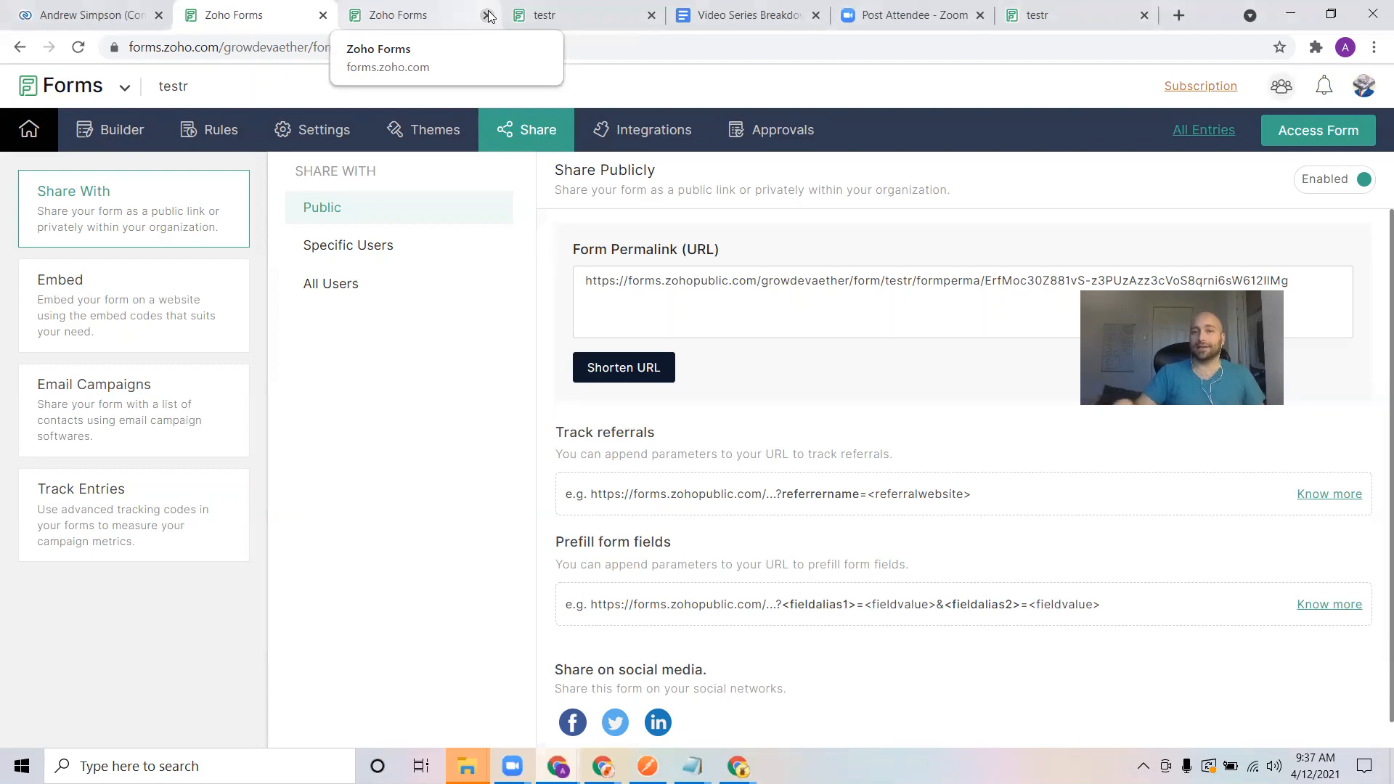
pyautogui.click(737, 16)
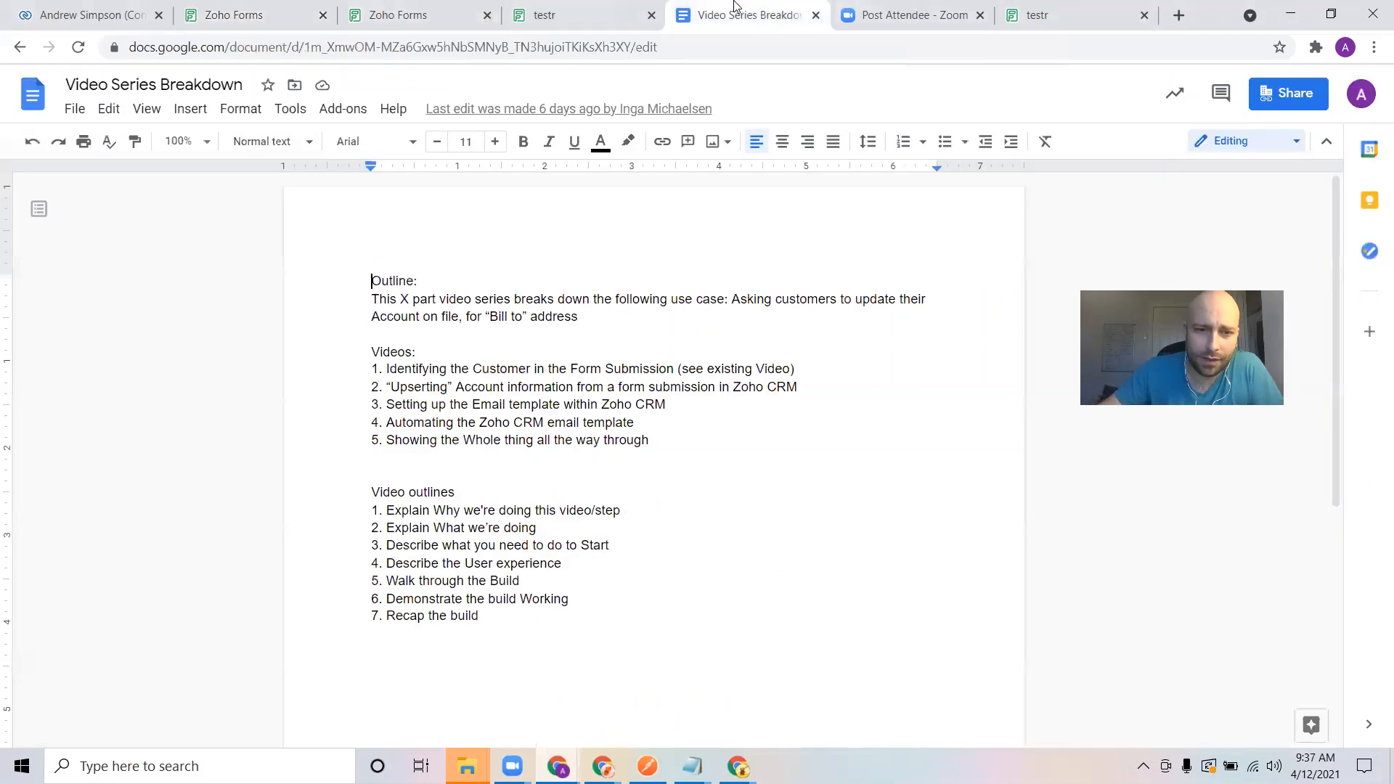
pyautogui.click(406, 13)
pyautogui.click(270, 11)
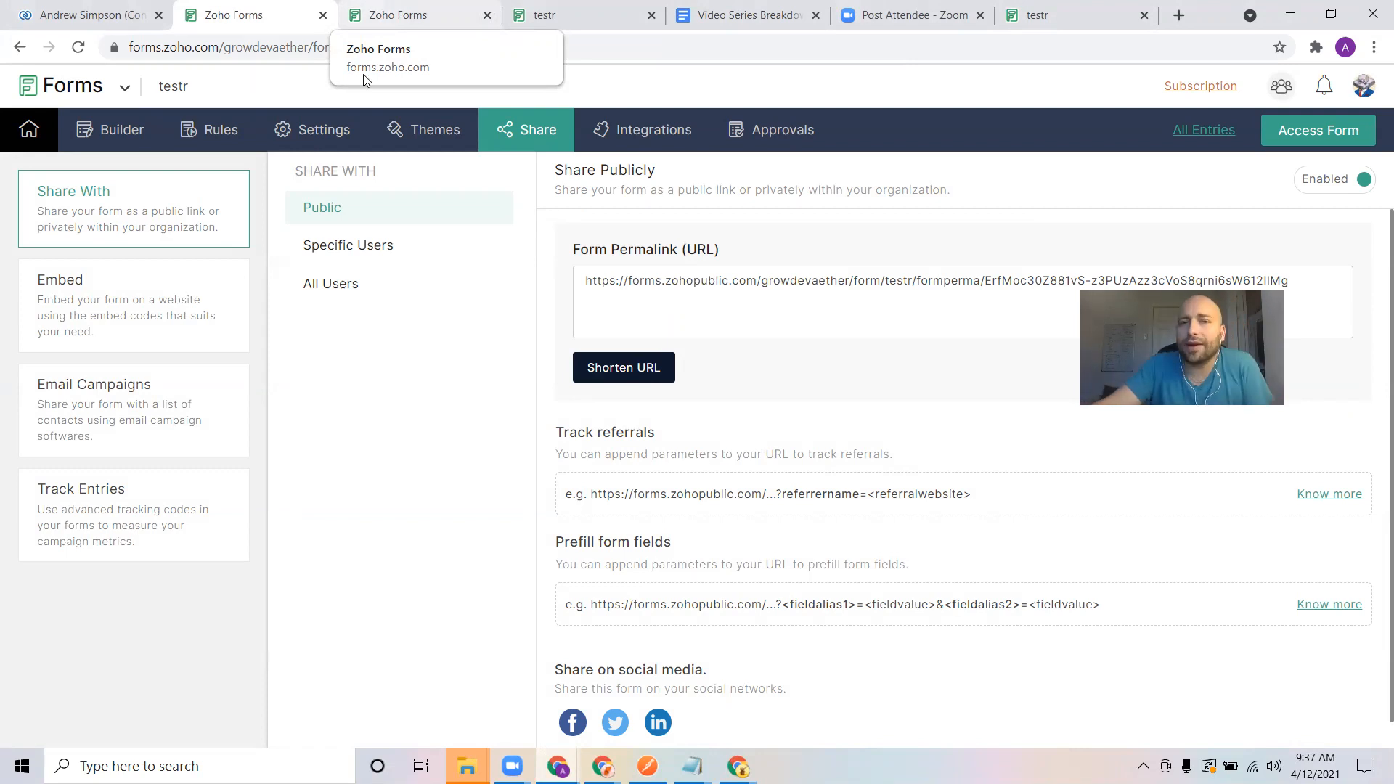
pyautogui.click(451, 10)
pyautogui.click(559, 9)
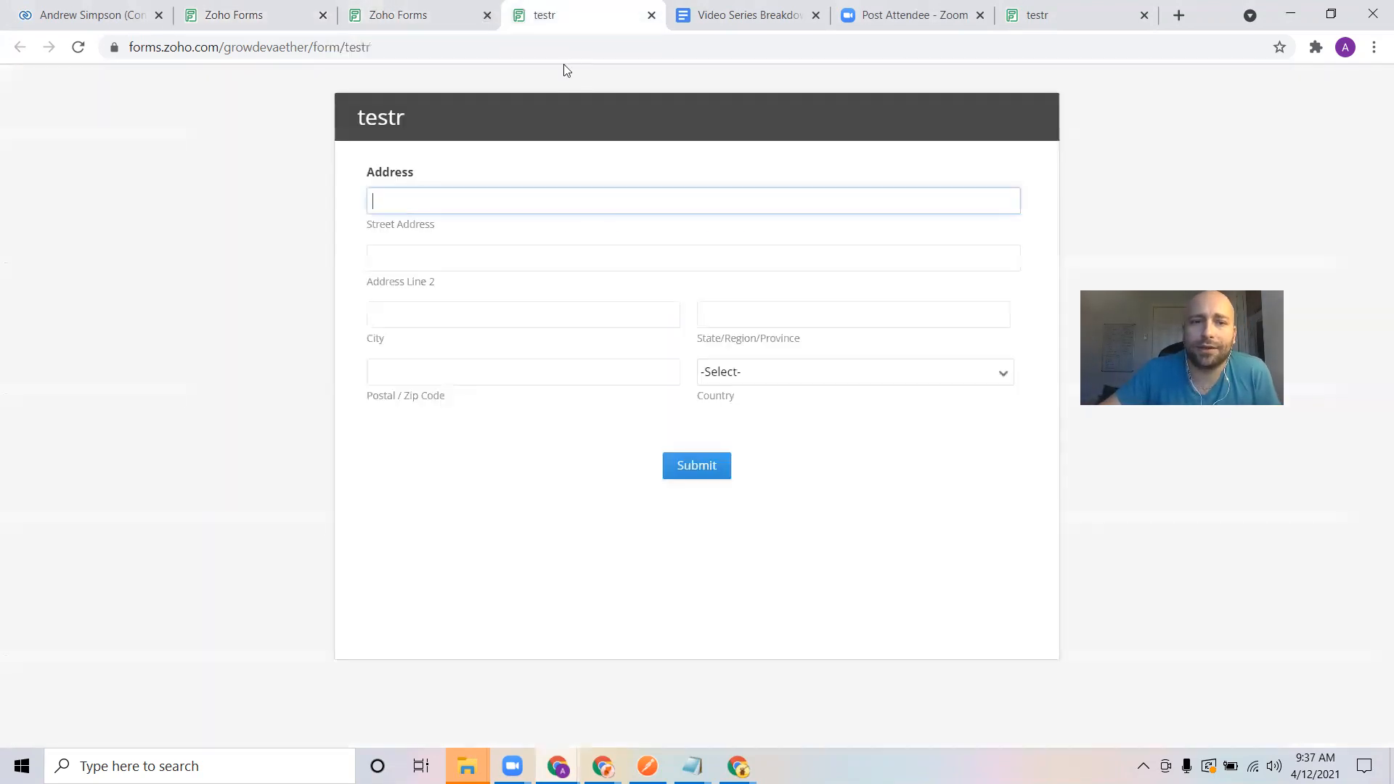
pyautogui.click(434, 8)
pyautogui.click(225, 14)
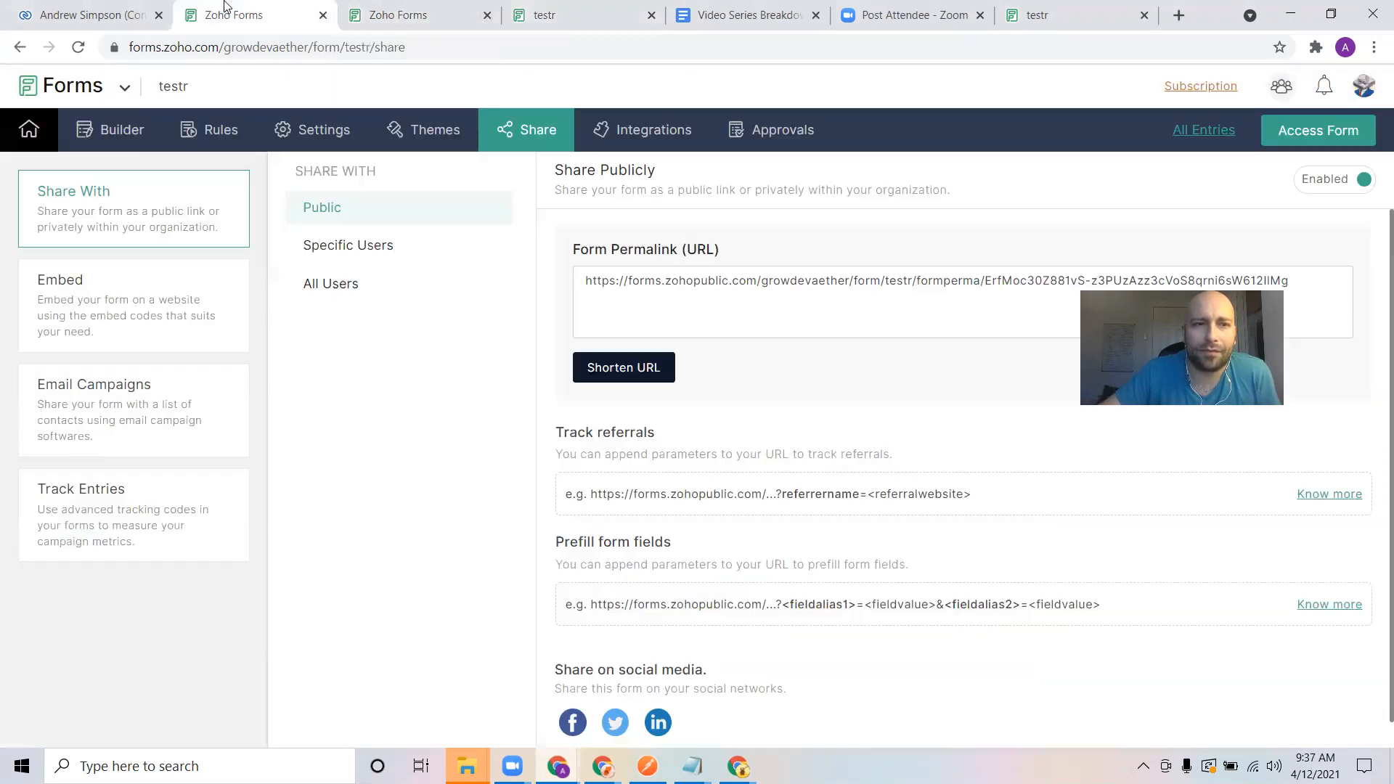
# Examine the form's fields in the builder and compare them with the published live form
pyautogui.click(125, 135)
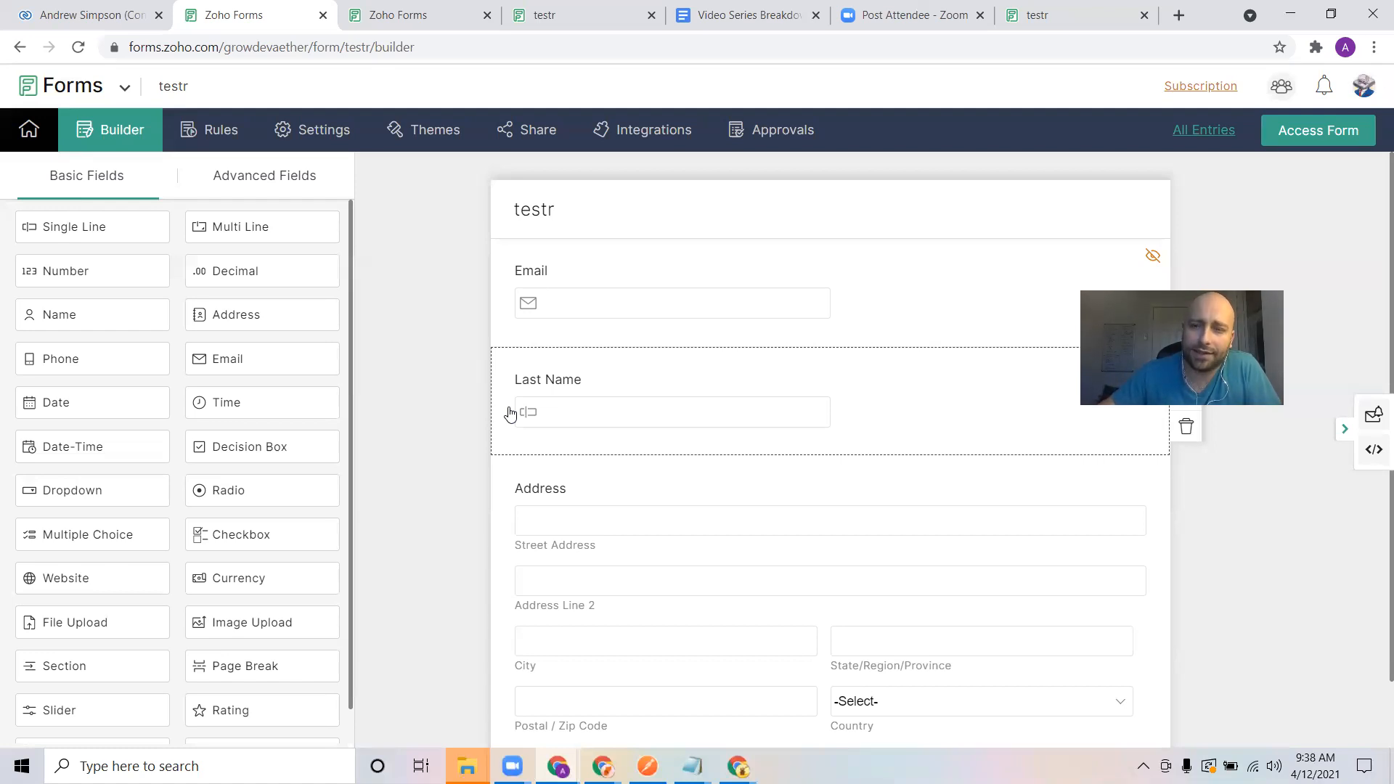
pyautogui.click(1061, 305)
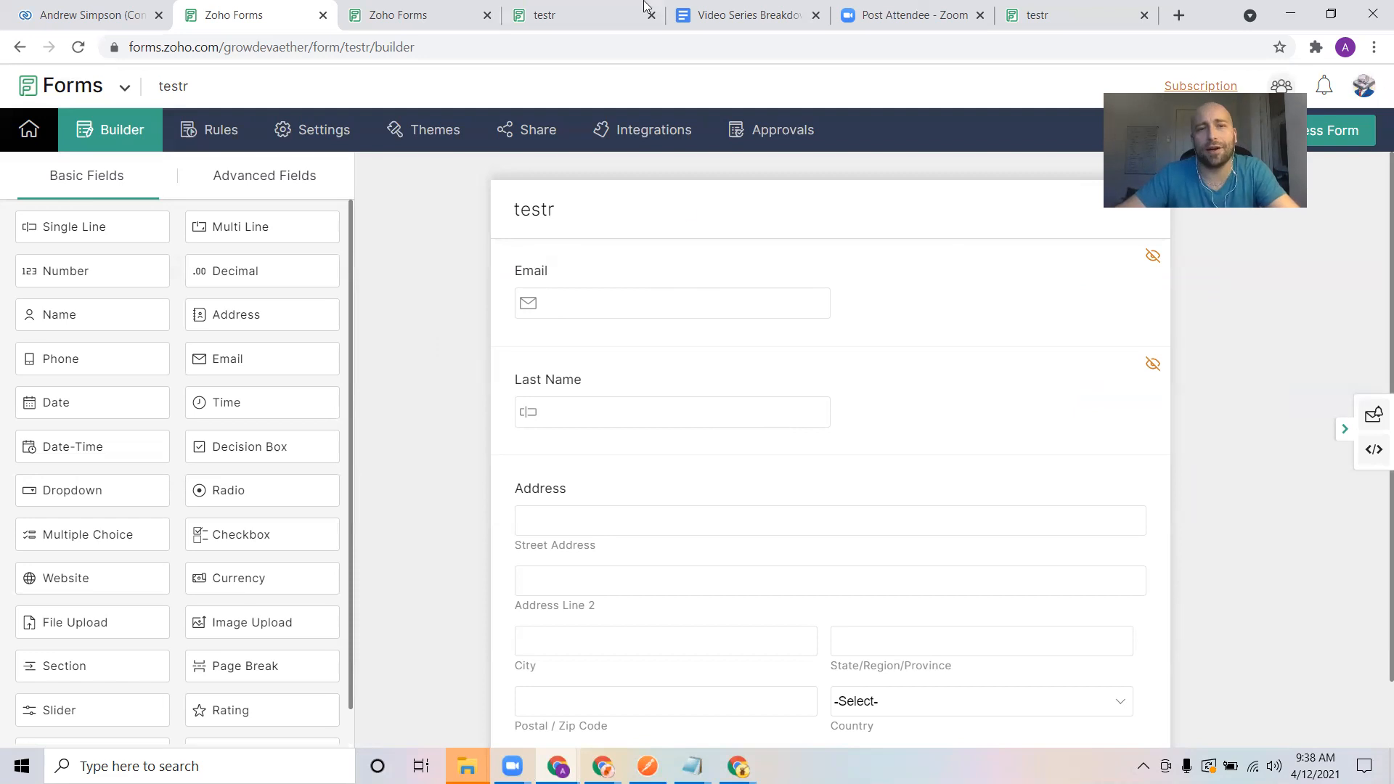
pyautogui.click(602, 14)
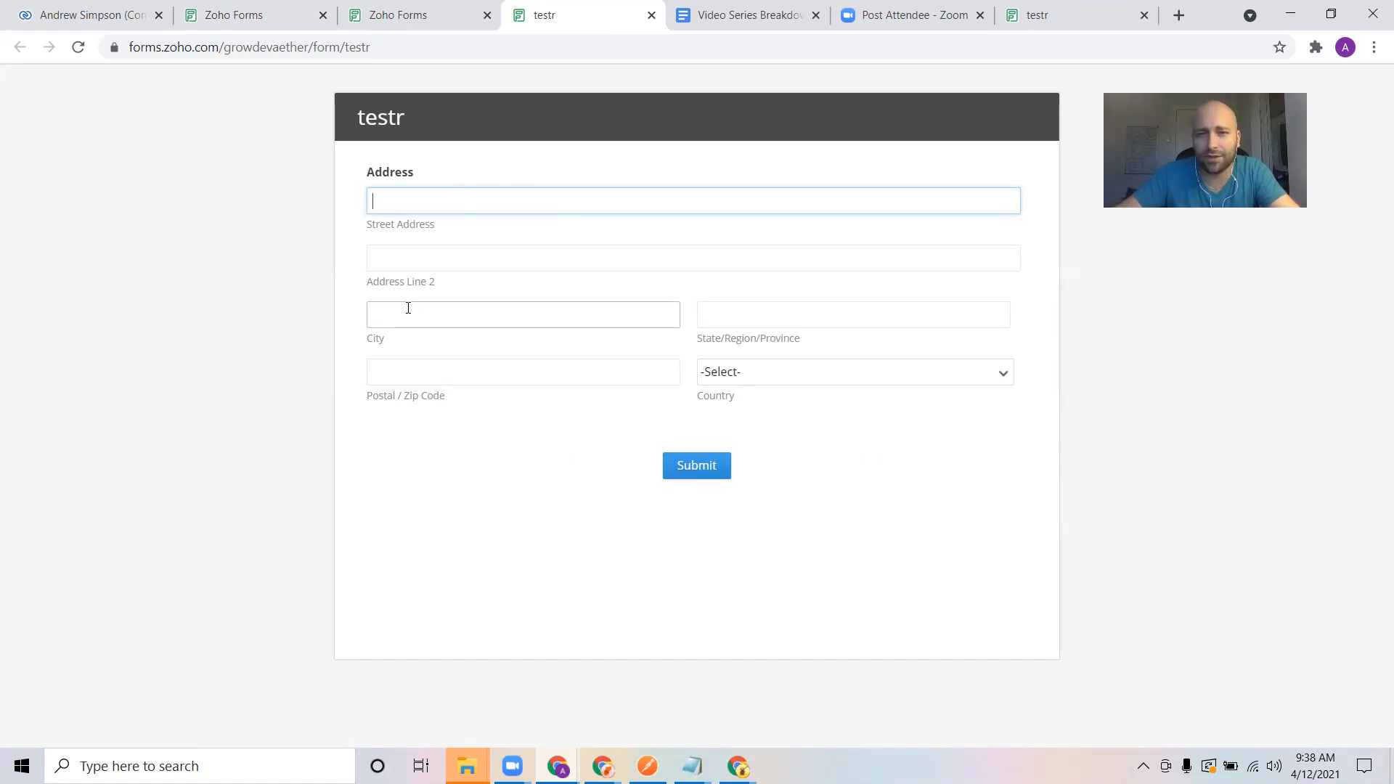
pyautogui.click(429, 24)
pyautogui.click(246, 9)
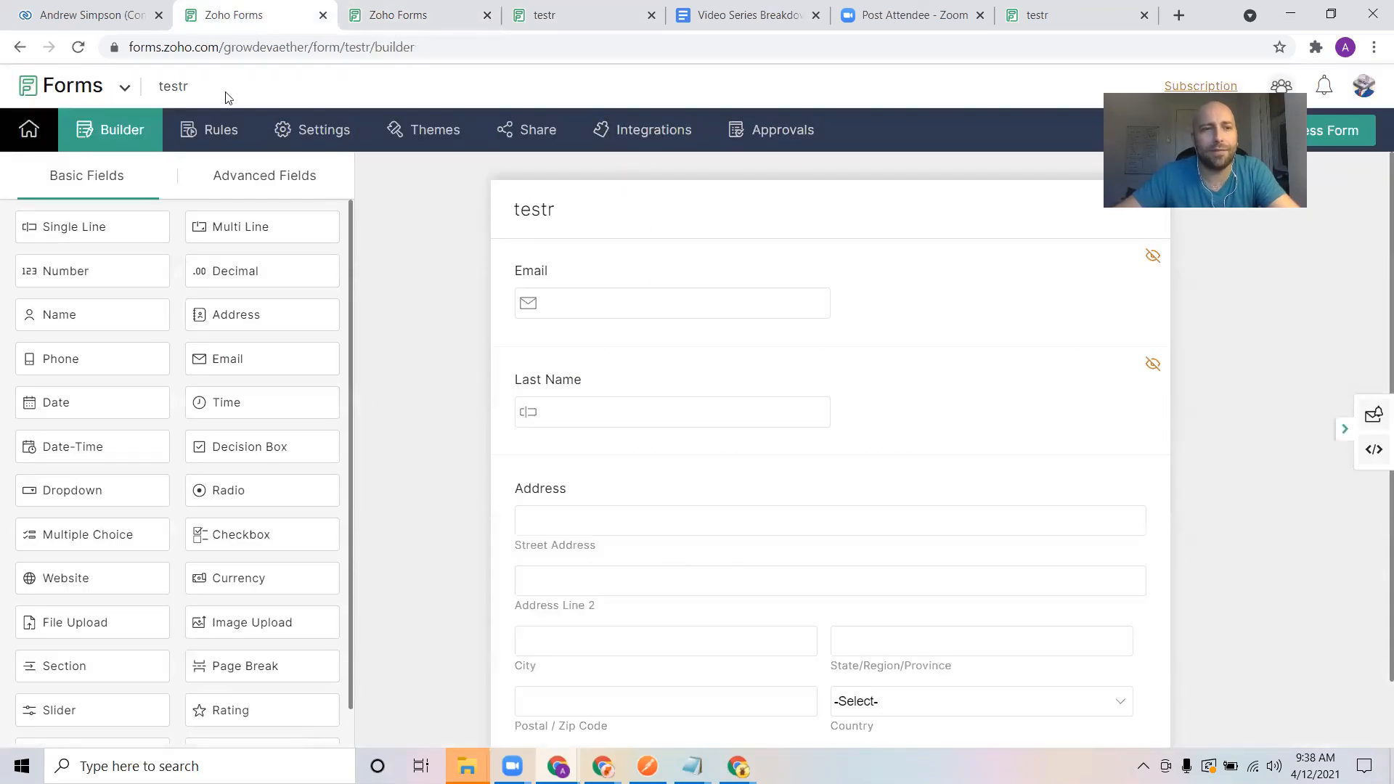
# Start a Zoho CRM integration for the form and choose the Contacts module
pyautogui.click(634, 145)
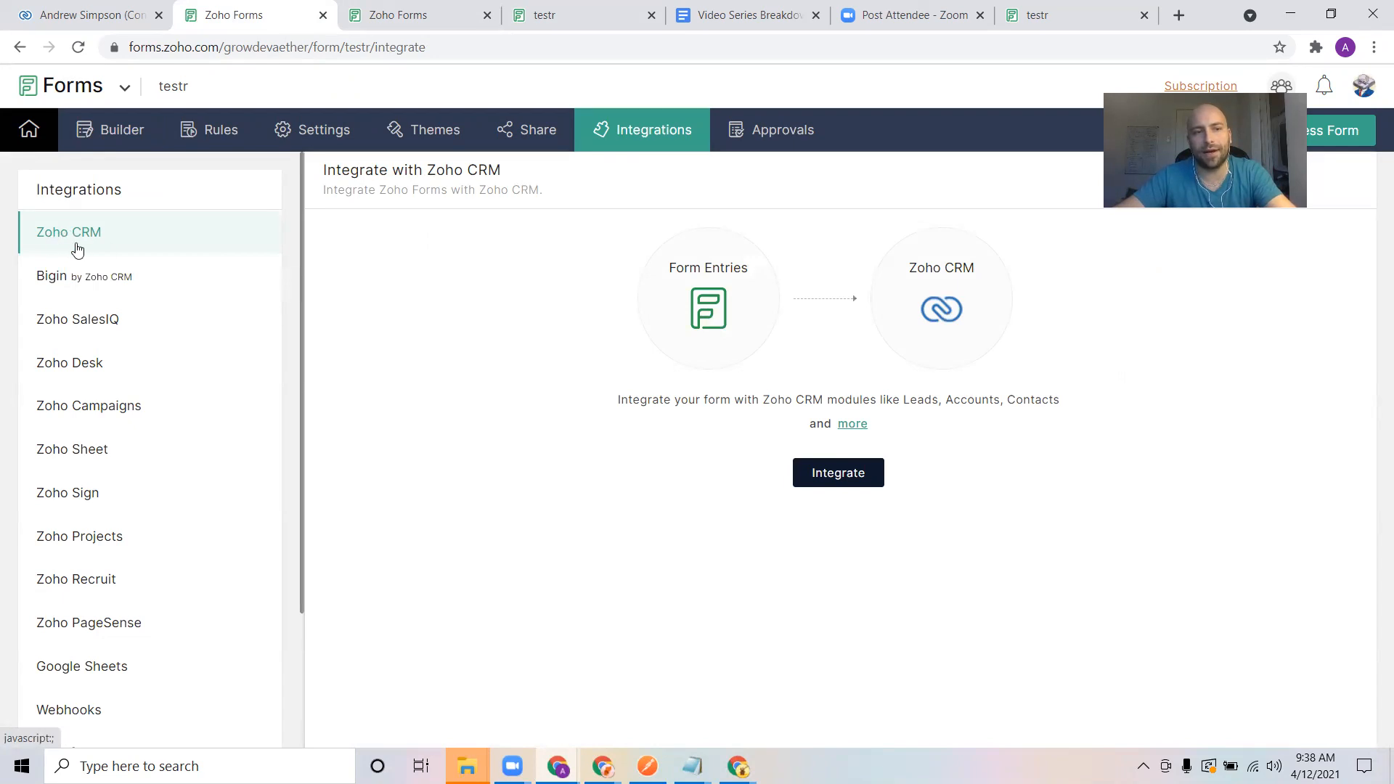
pyautogui.click(848, 472)
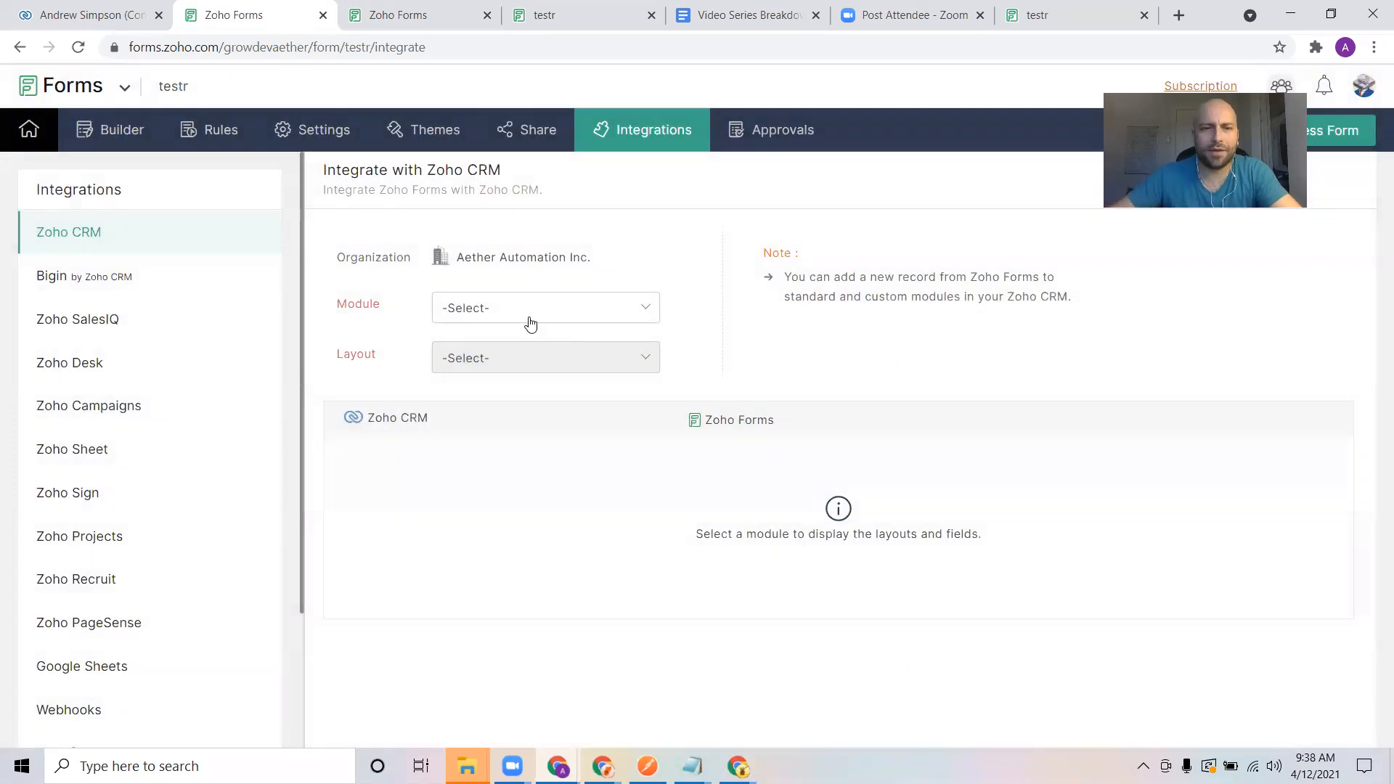
pyautogui.click(530, 316)
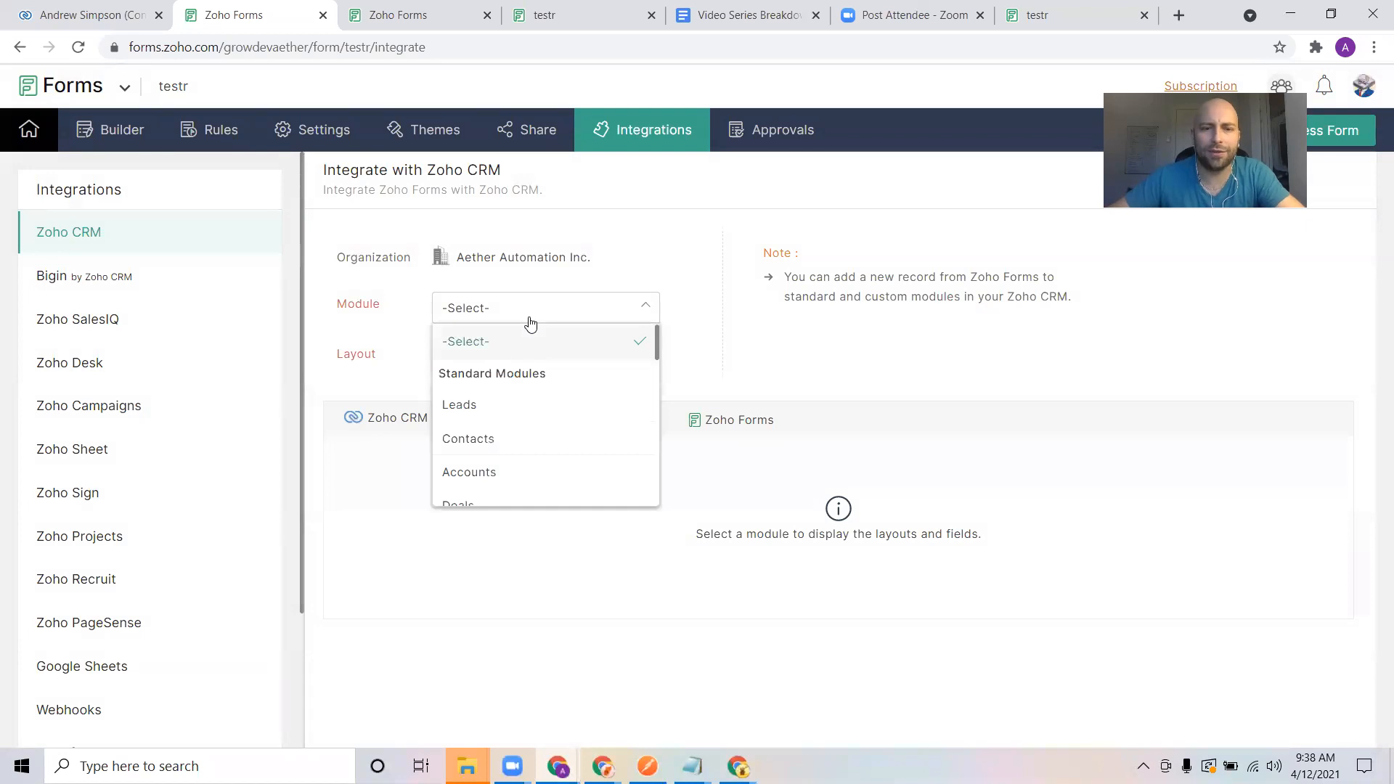
pyautogui.click(496, 439)
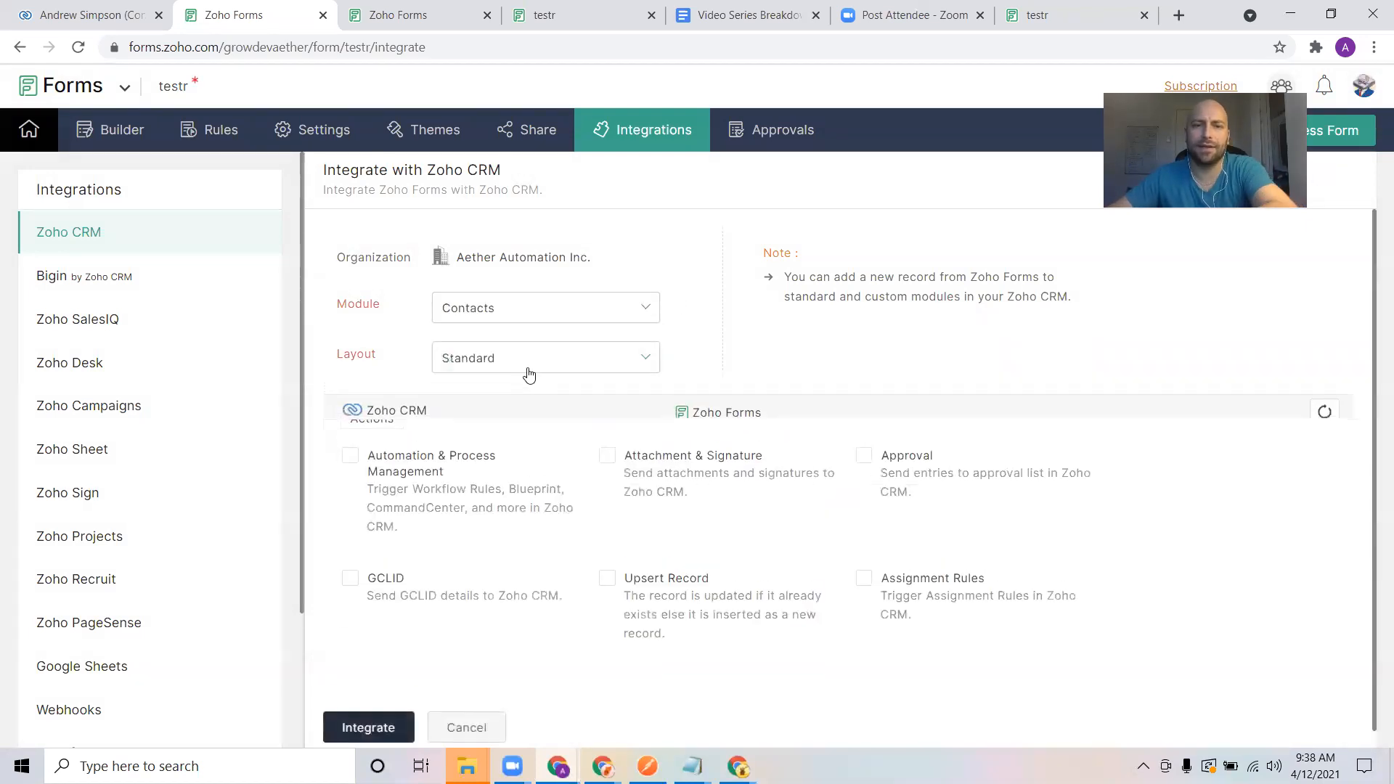
# Enable Upsert Record and set its preference to not overwrite CRM values with empty form values
pyautogui.scroll(-5, 694, 530)
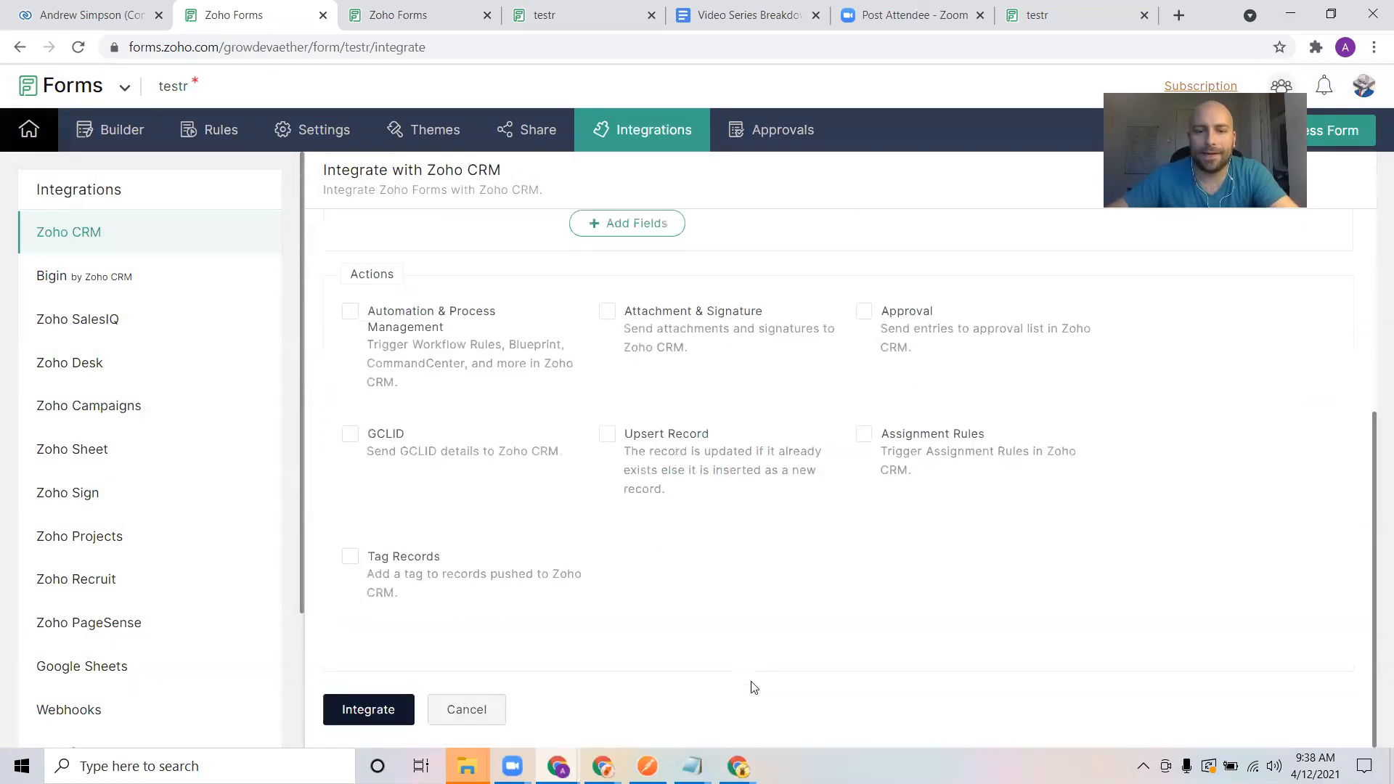
pyautogui.click(607, 435)
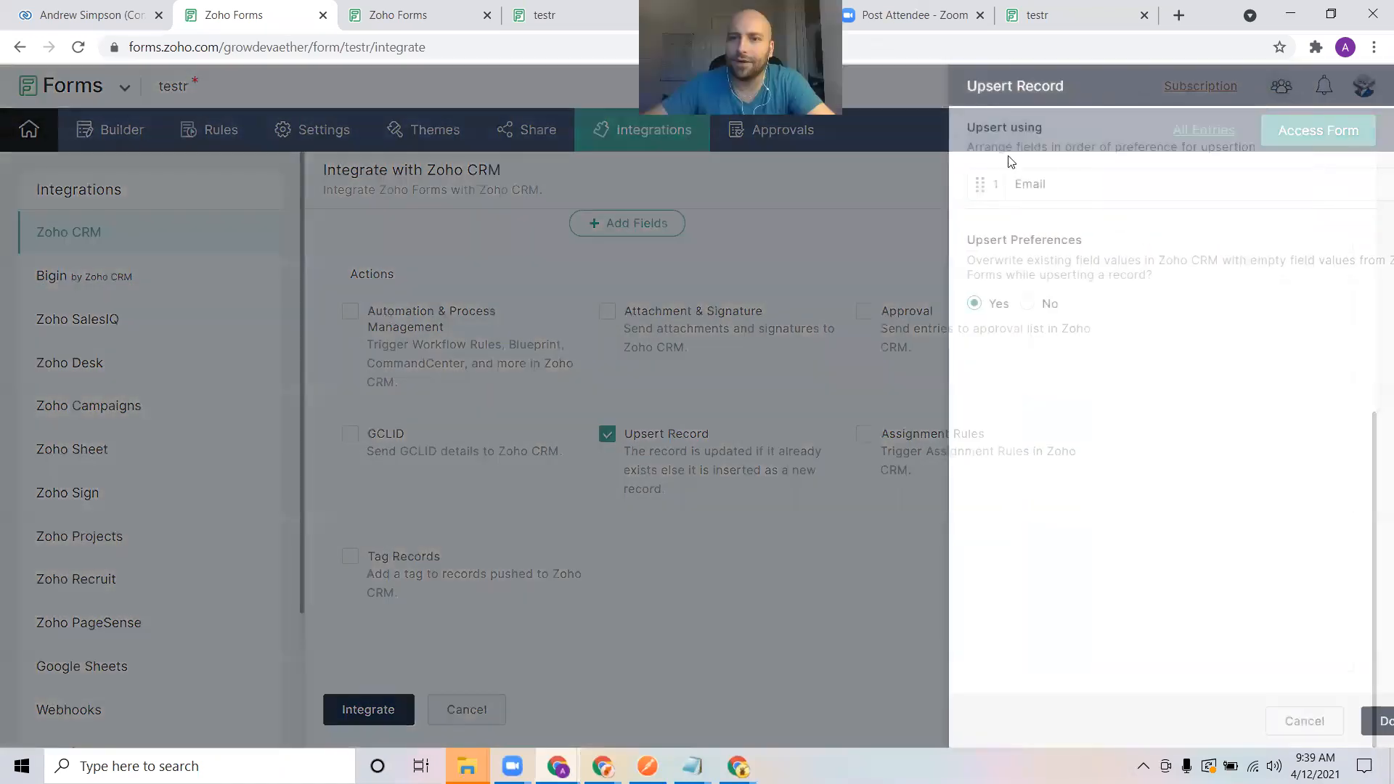
pyautogui.moveTo(1010, 156); pyautogui.dragTo(1225, 159)
pyautogui.click(1166, 146)
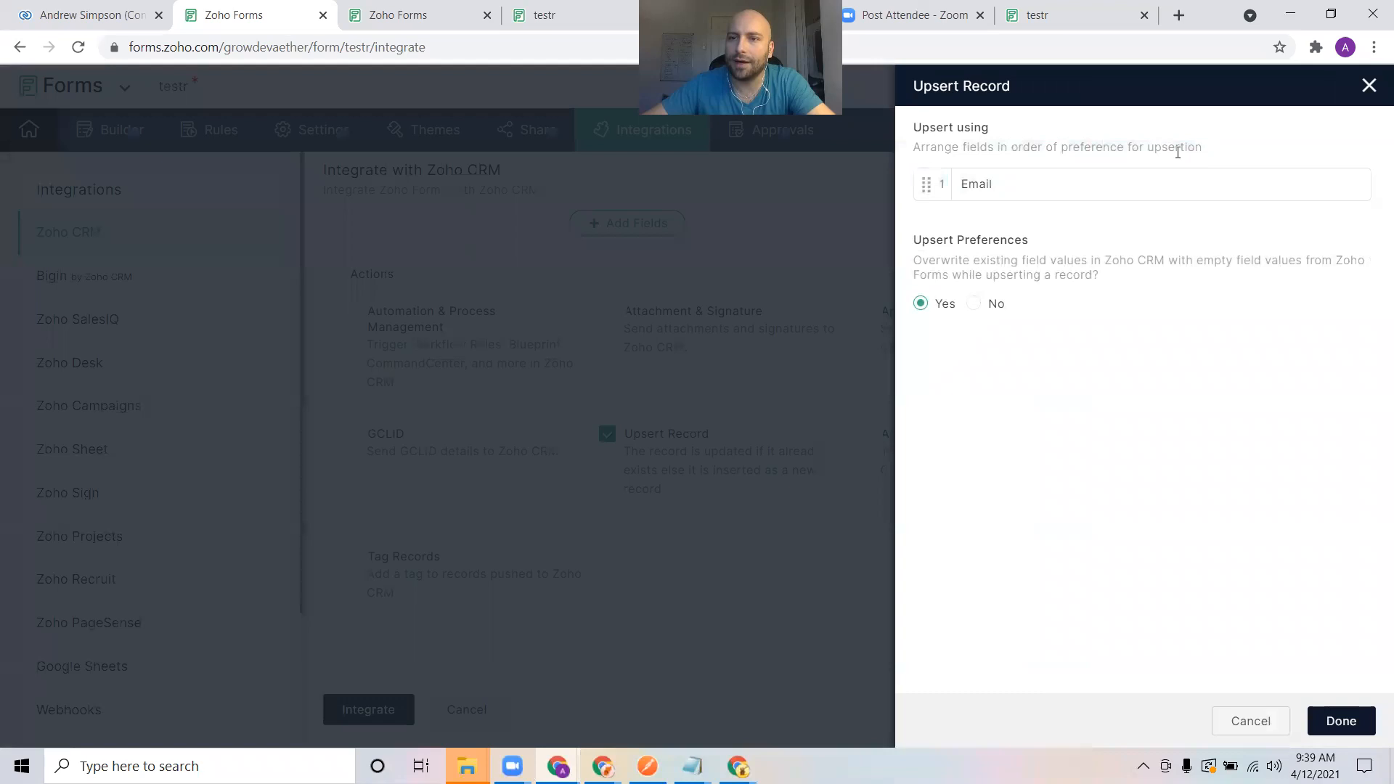
pyautogui.moveTo(963, 185); pyautogui.dragTo(1017, 183)
pyautogui.moveTo(920, 245); pyautogui.dragTo(1123, 277)
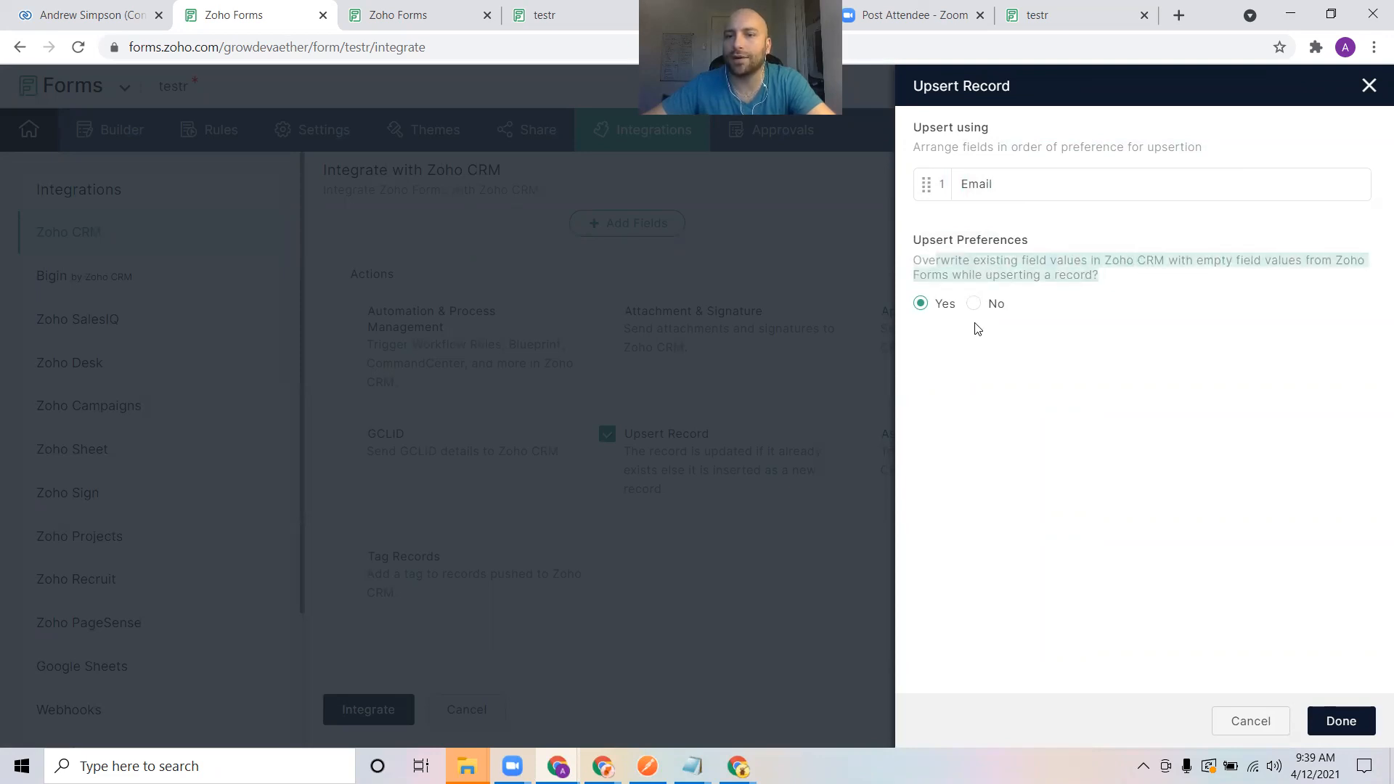
pyautogui.click(974, 309)
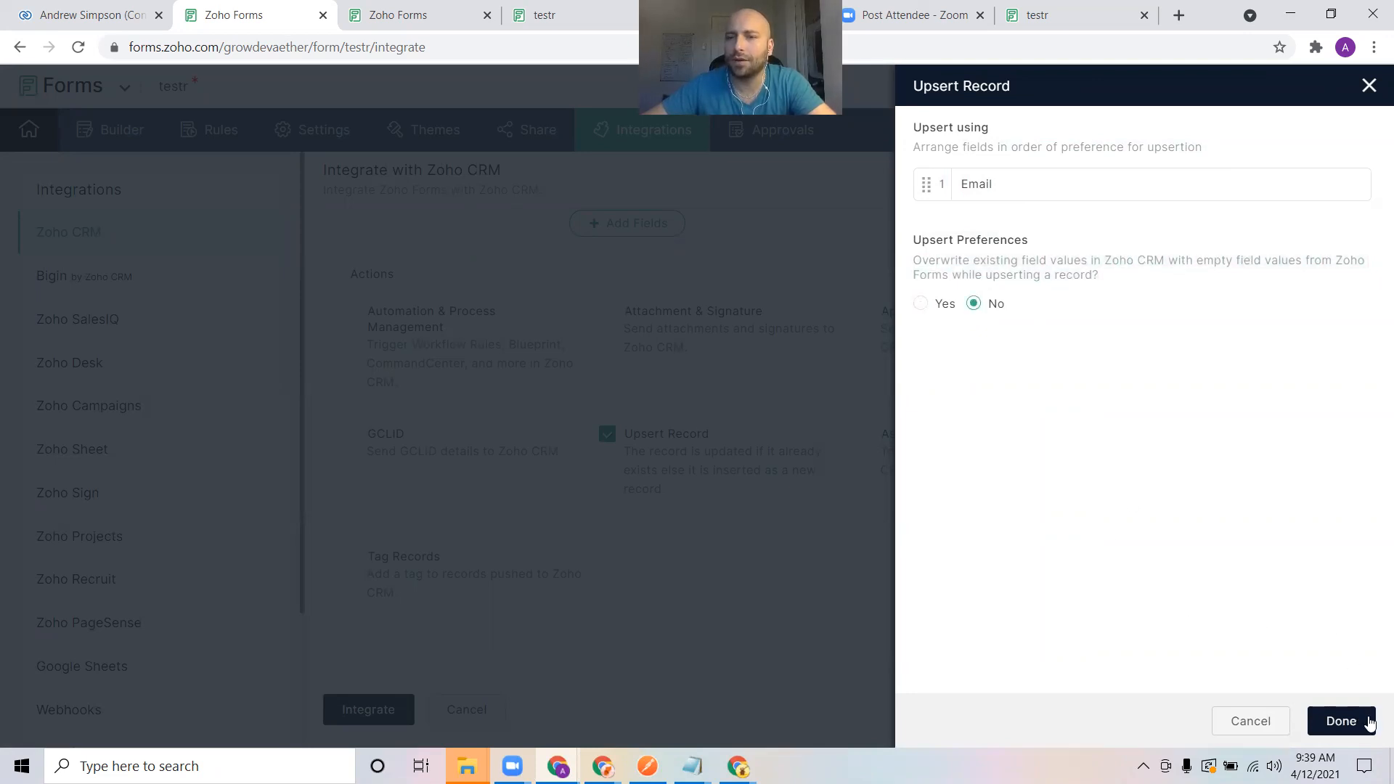
pyautogui.click(1344, 720)
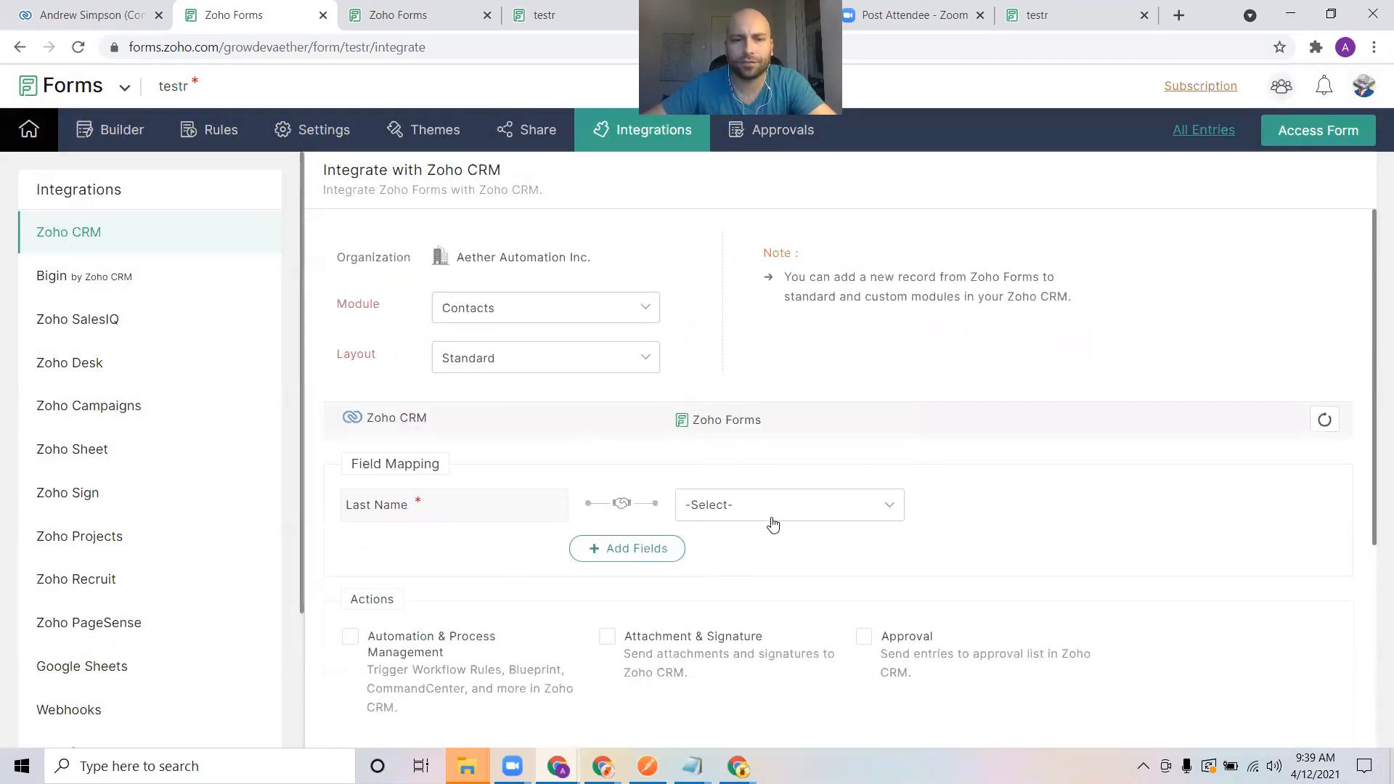
# Map the CRM Last Name field to the form's Last Name field
pyautogui.click(752, 506)
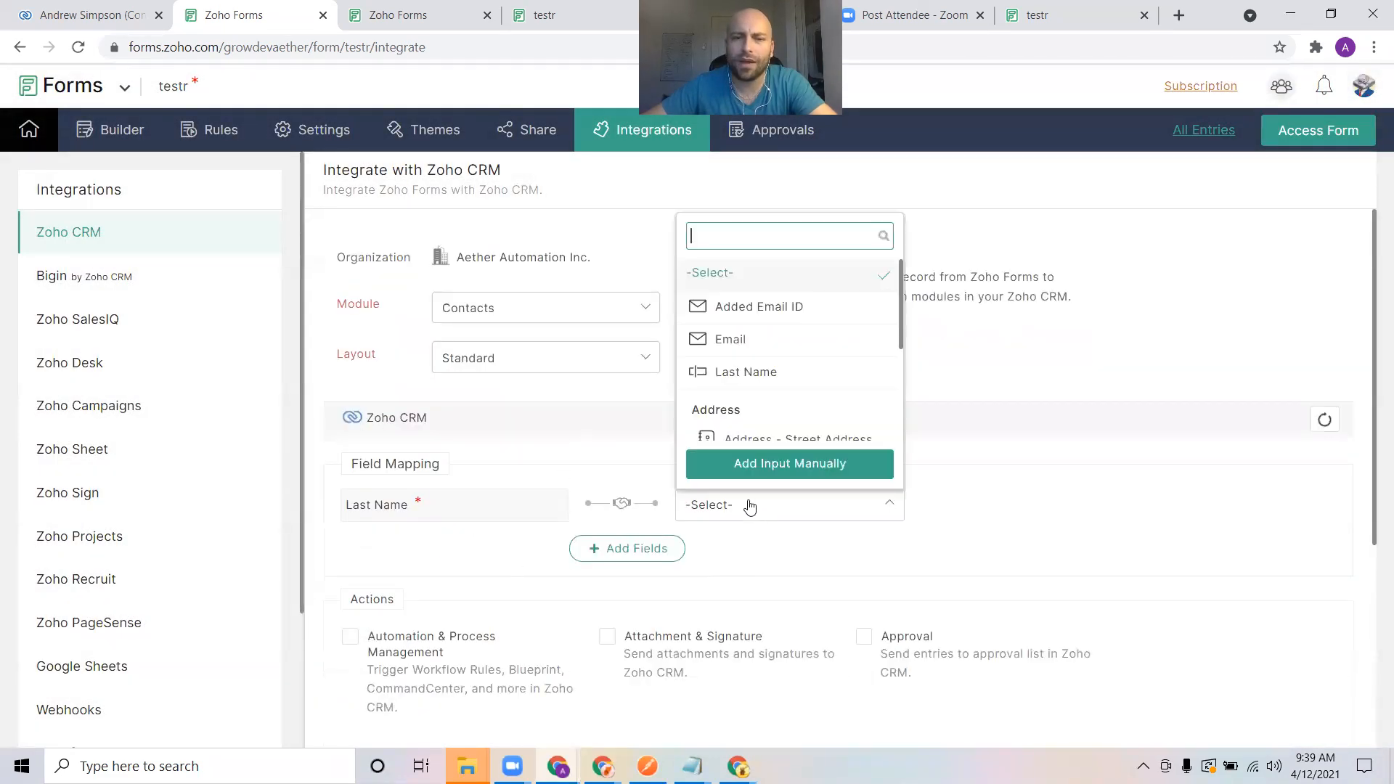
pyautogui.click(376, 523)
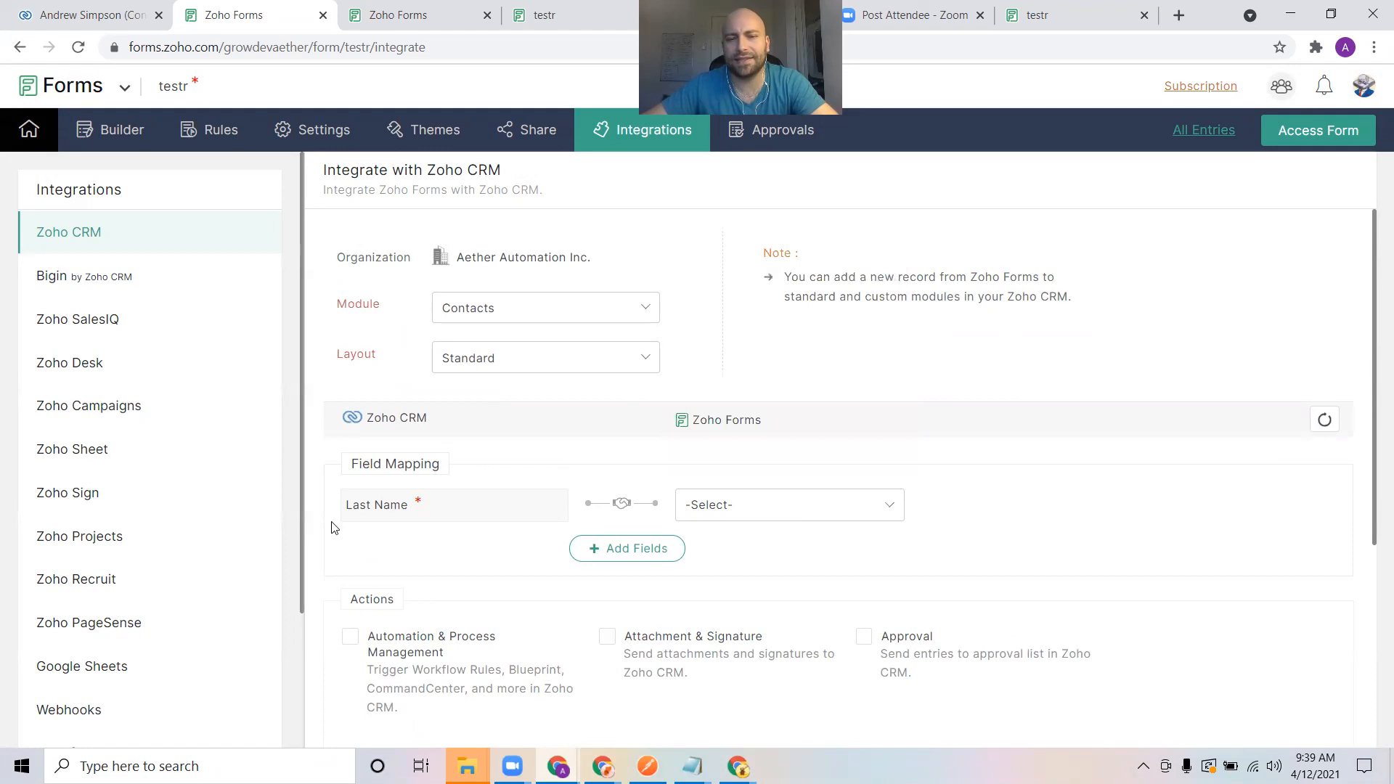
pyautogui.click(757, 512)
pyautogui.click(769, 371)
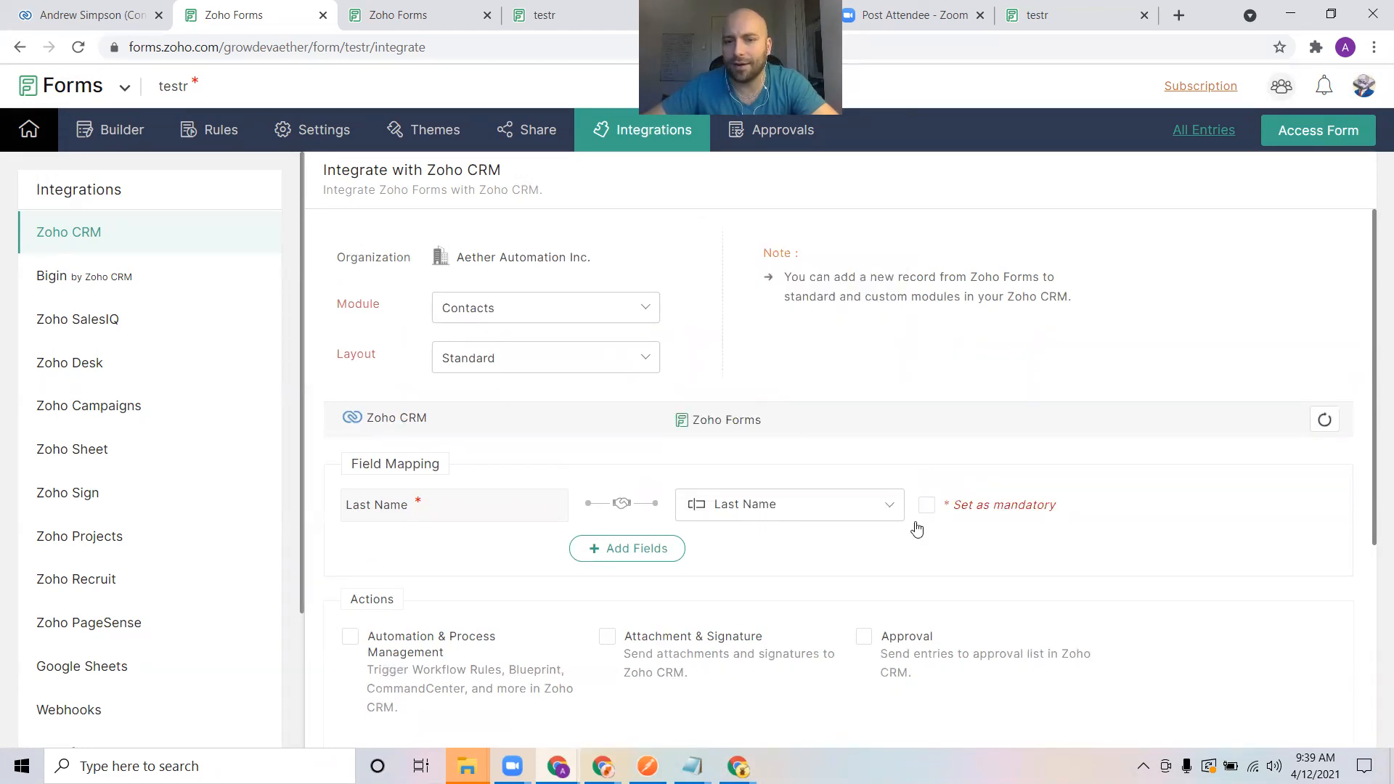
# Add a field mapping that links the CRM Email field to the form's Email field
pyautogui.click(671, 548)
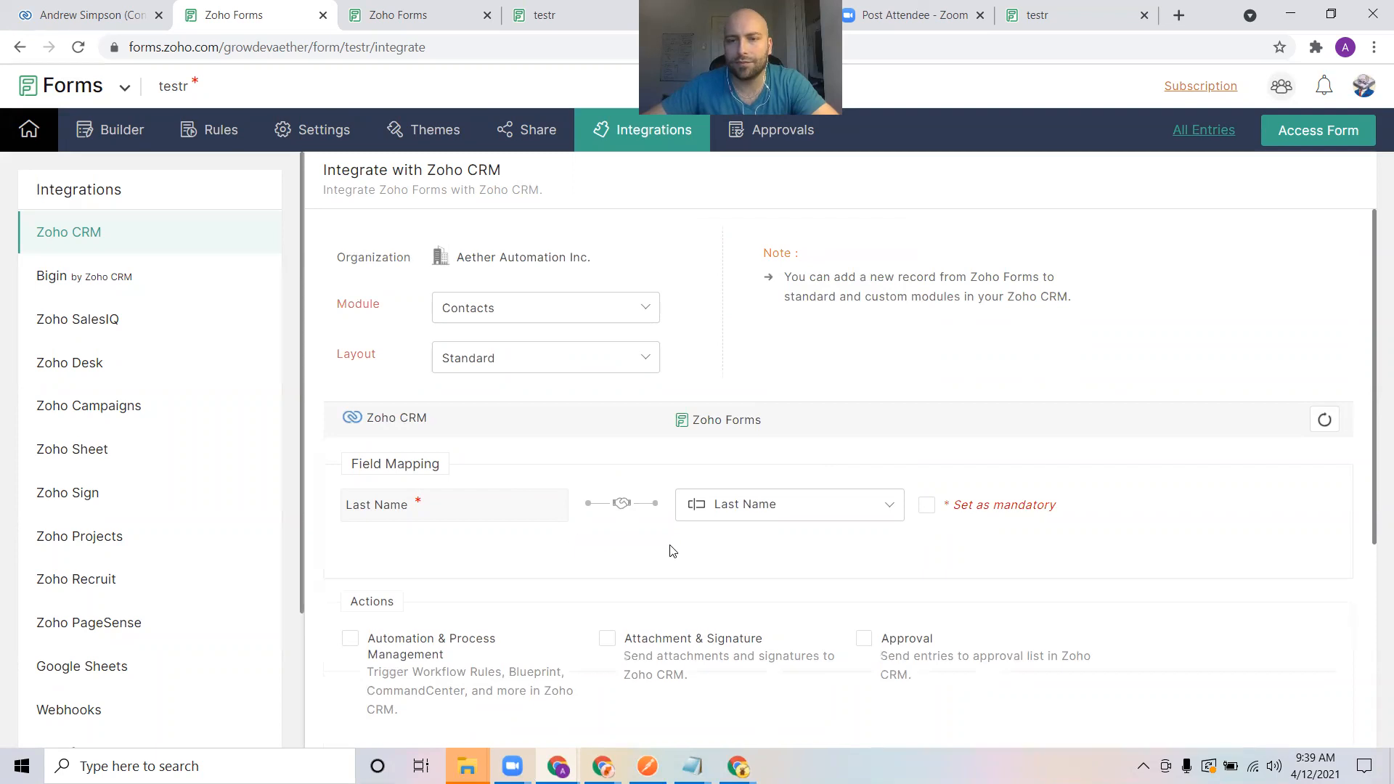
pyautogui.click(460, 549)
pyautogui.write('email')
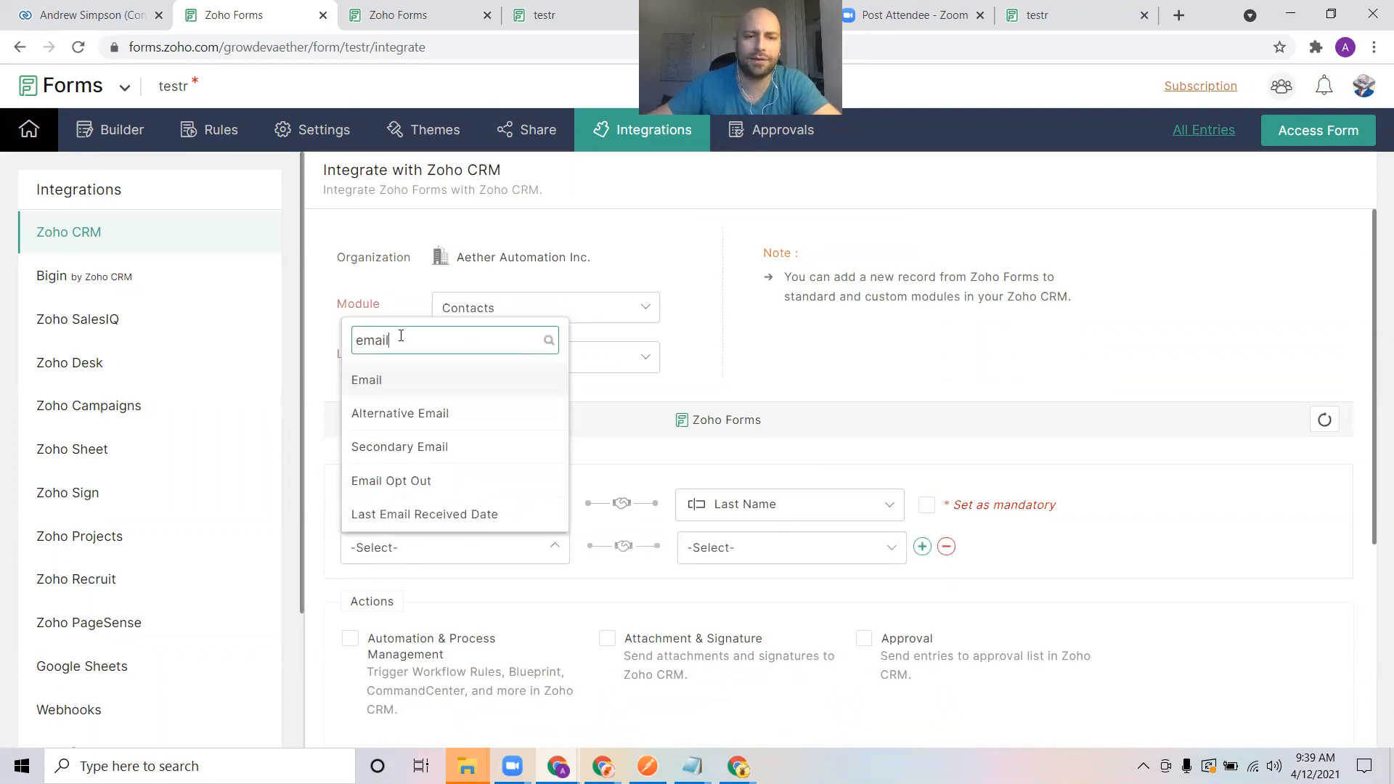
pyautogui.click(418, 396)
pyautogui.click(803, 552)
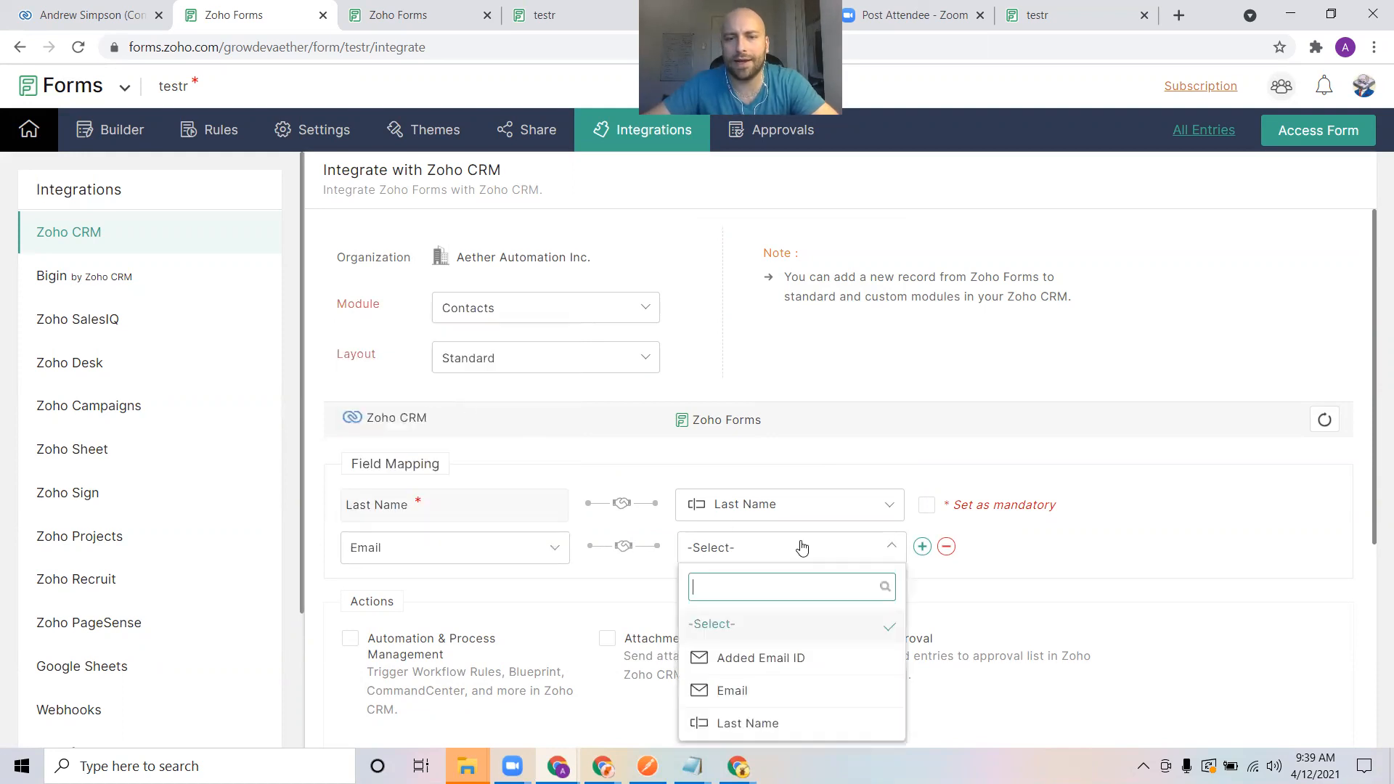
pyautogui.click(750, 692)
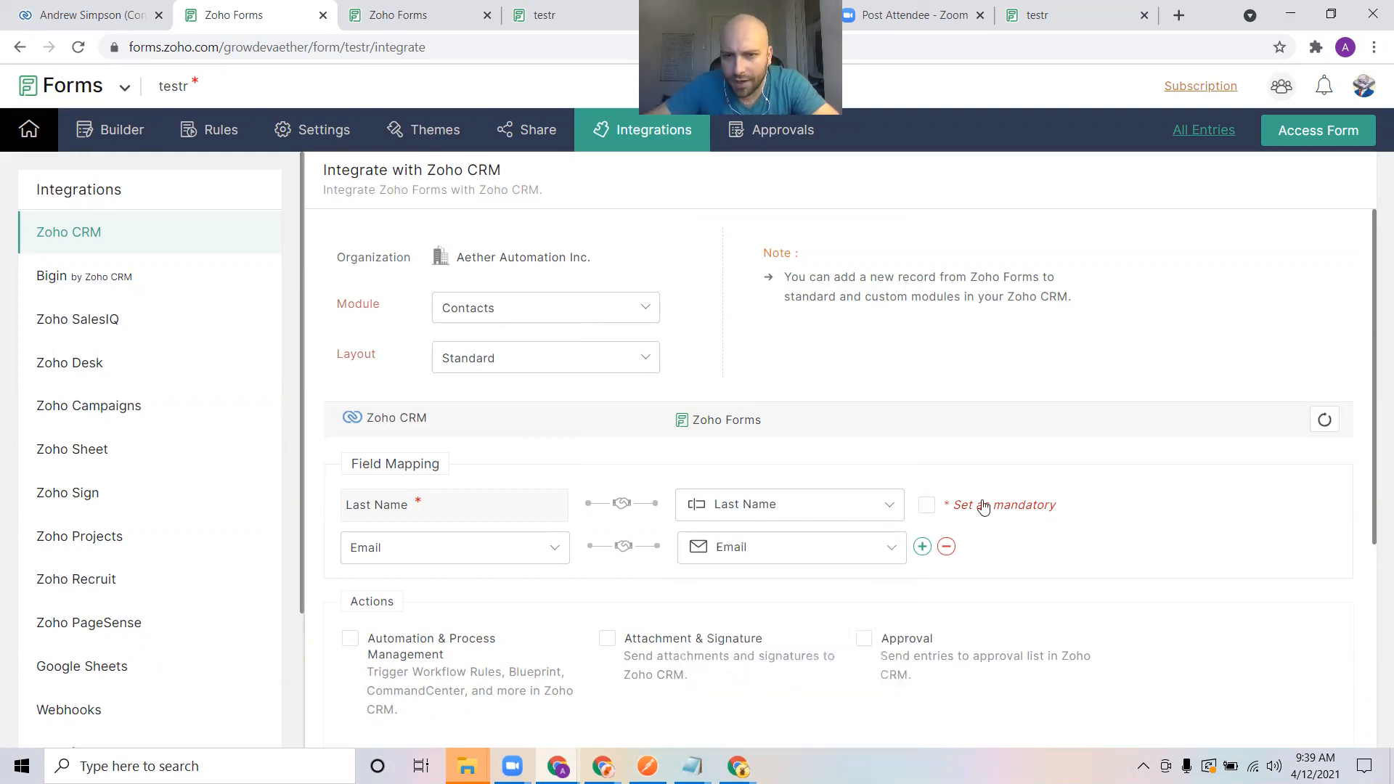
# Add a third mapping row and choose Mailing Street as its CRM field
pyautogui.click(923, 547)
pyautogui.click(451, 590)
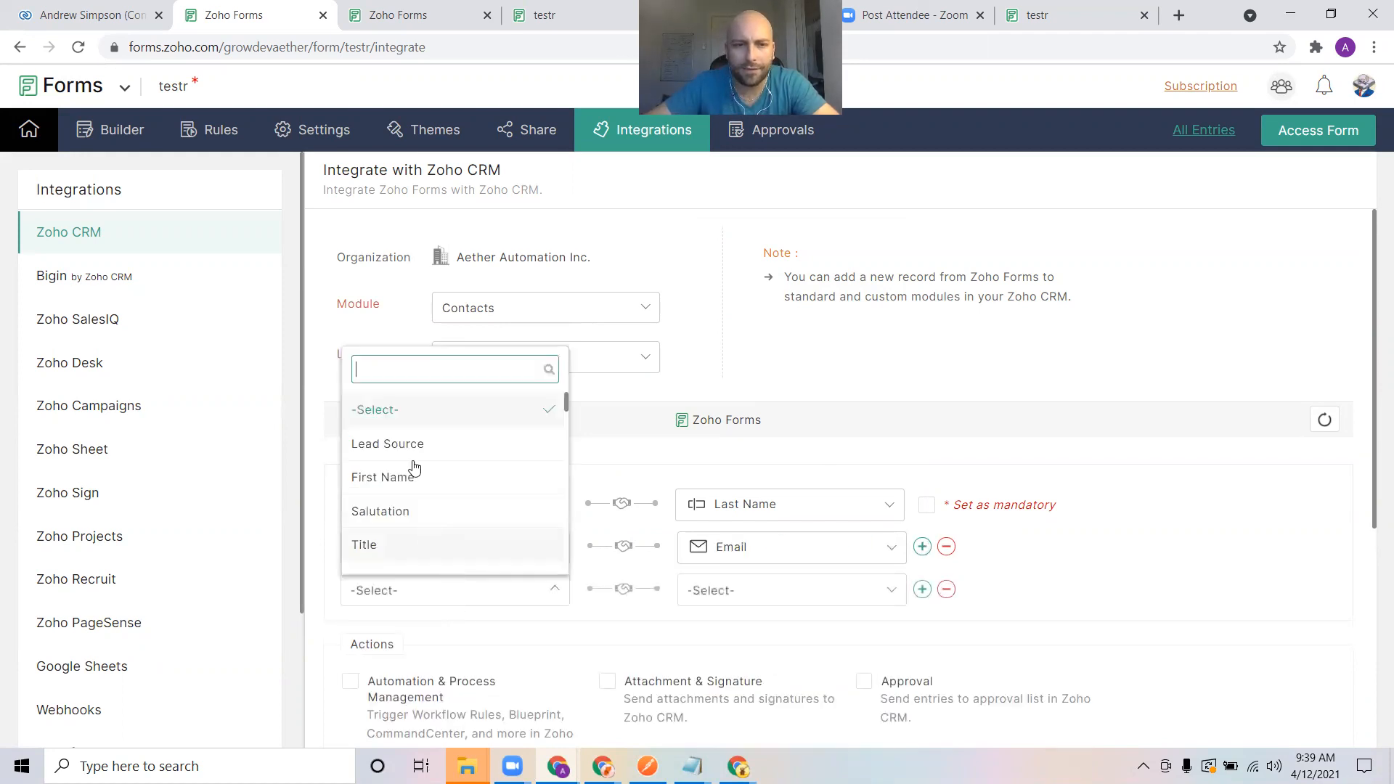
pyautogui.write('mail')
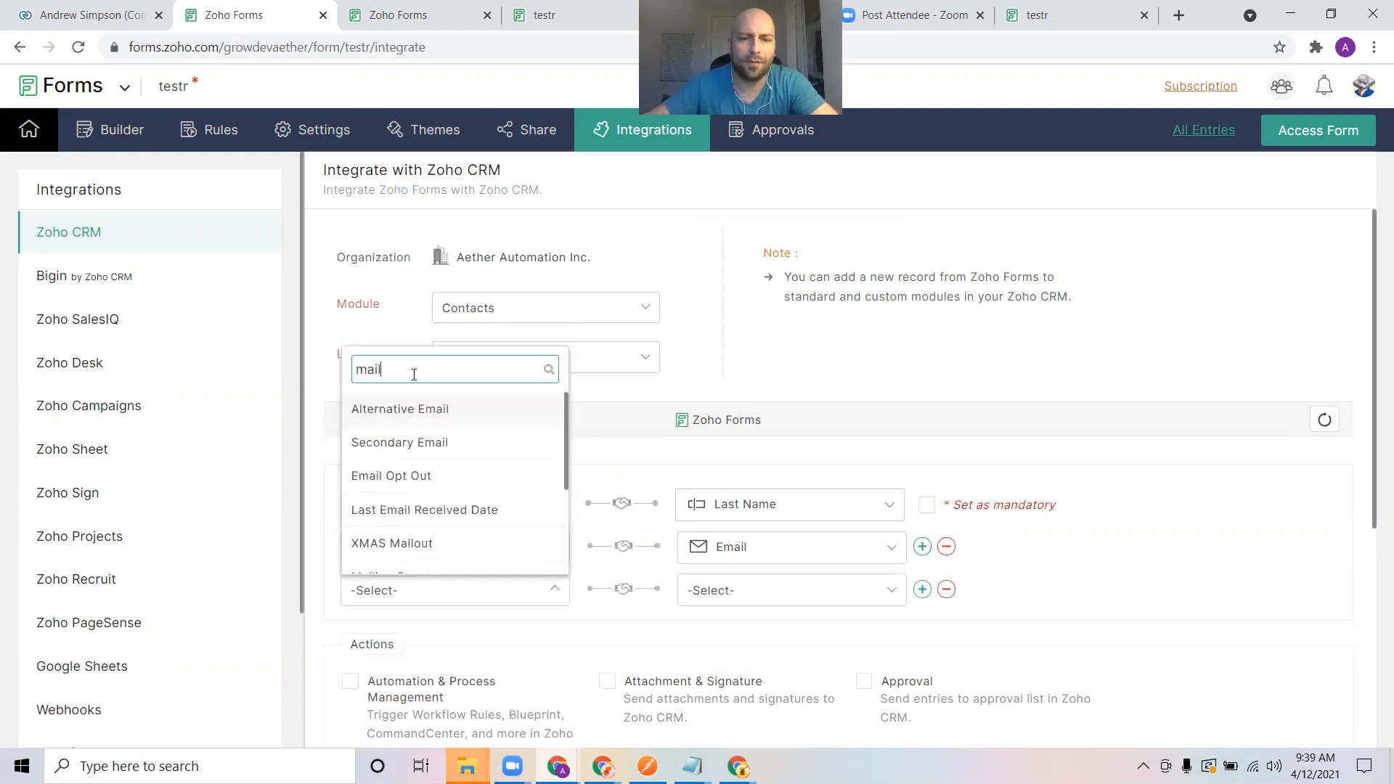
pyautogui.scroll(-2, 457, 454)
pyautogui.scroll(-1, 451, 454)
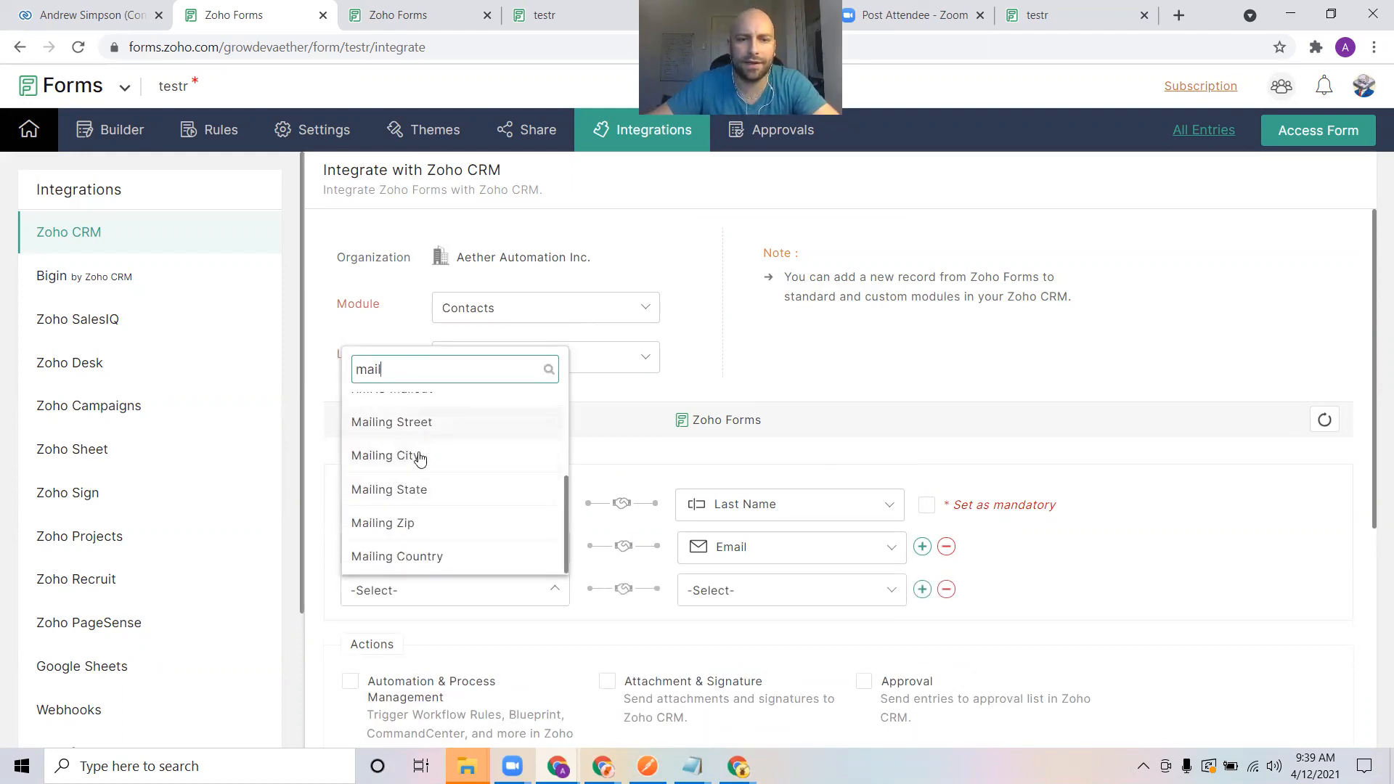
pyautogui.click(764, 603)
pyautogui.click(433, 591)
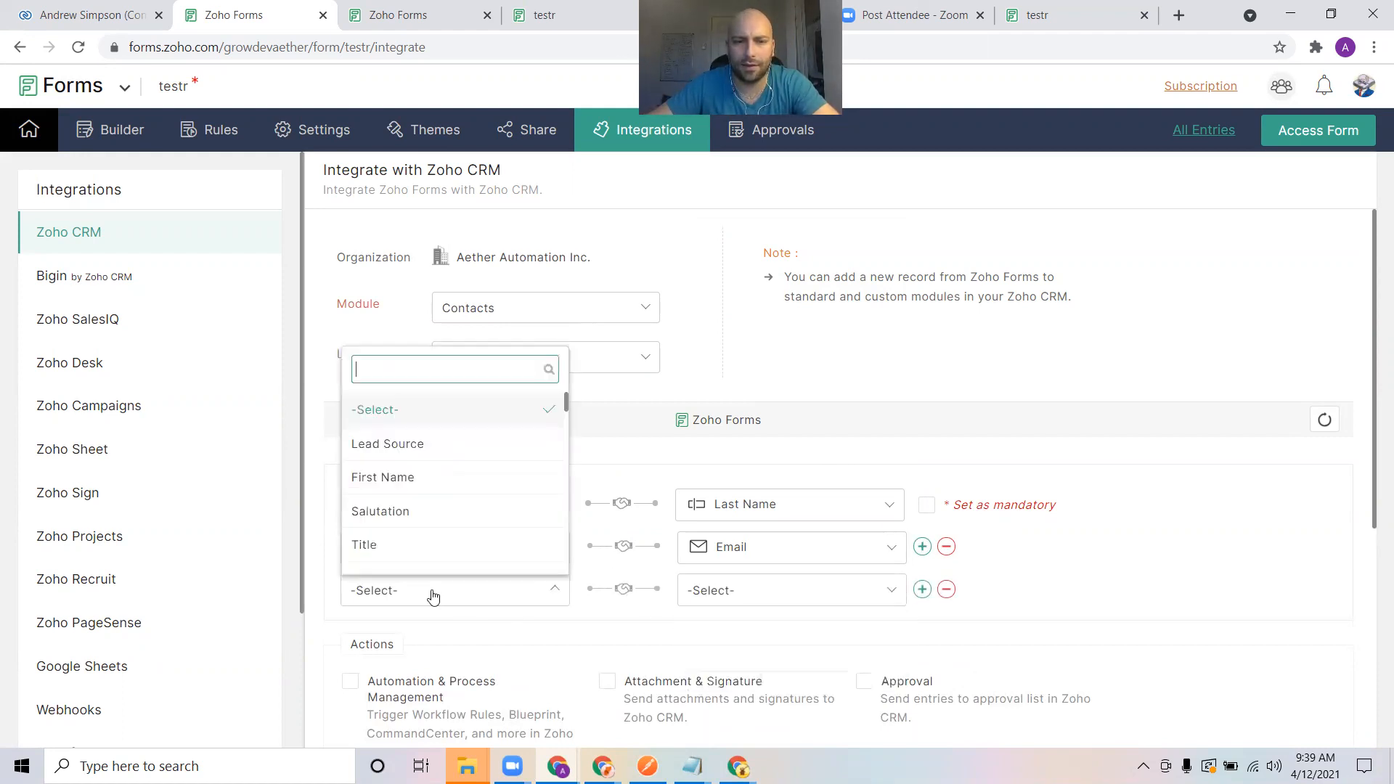
pyautogui.scroll(-5, 424, 508)
pyautogui.write('mail')
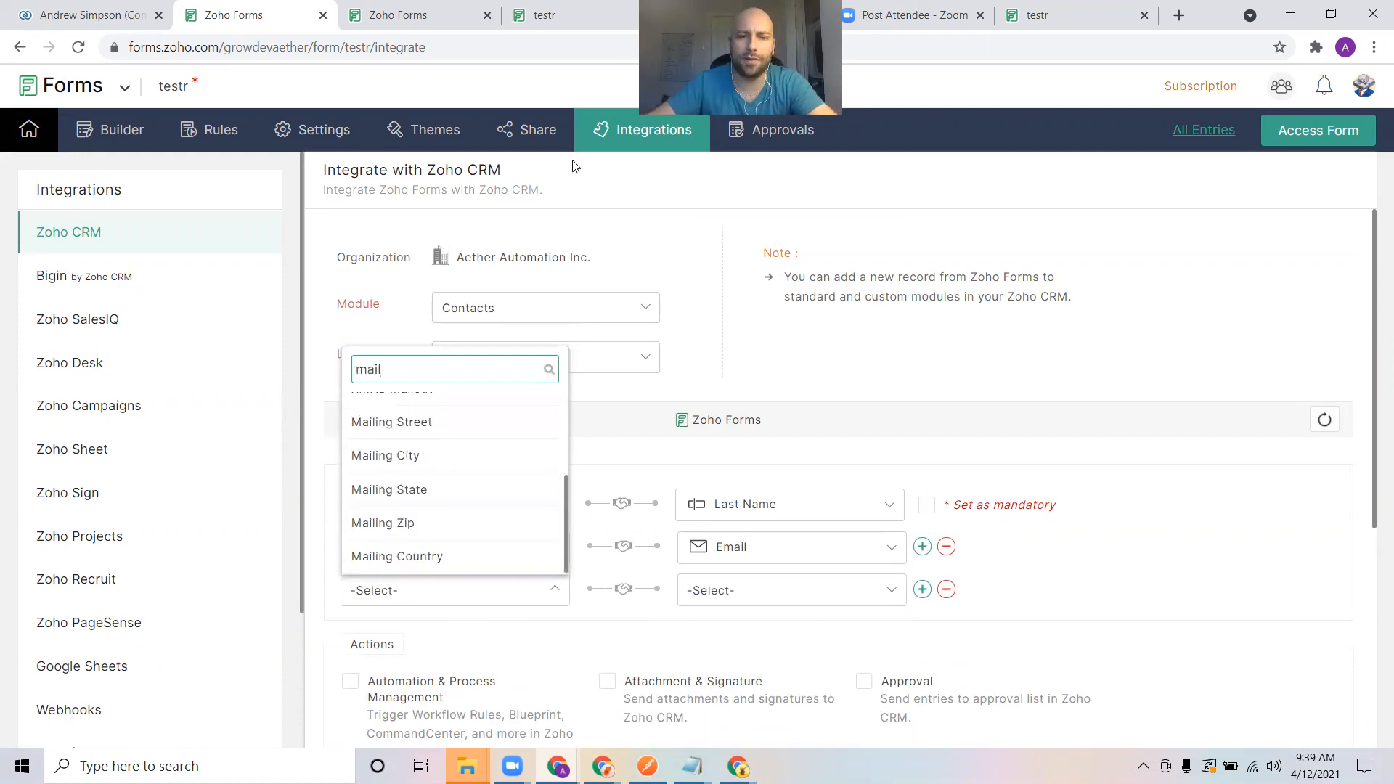
pyautogui.click(392, 421)
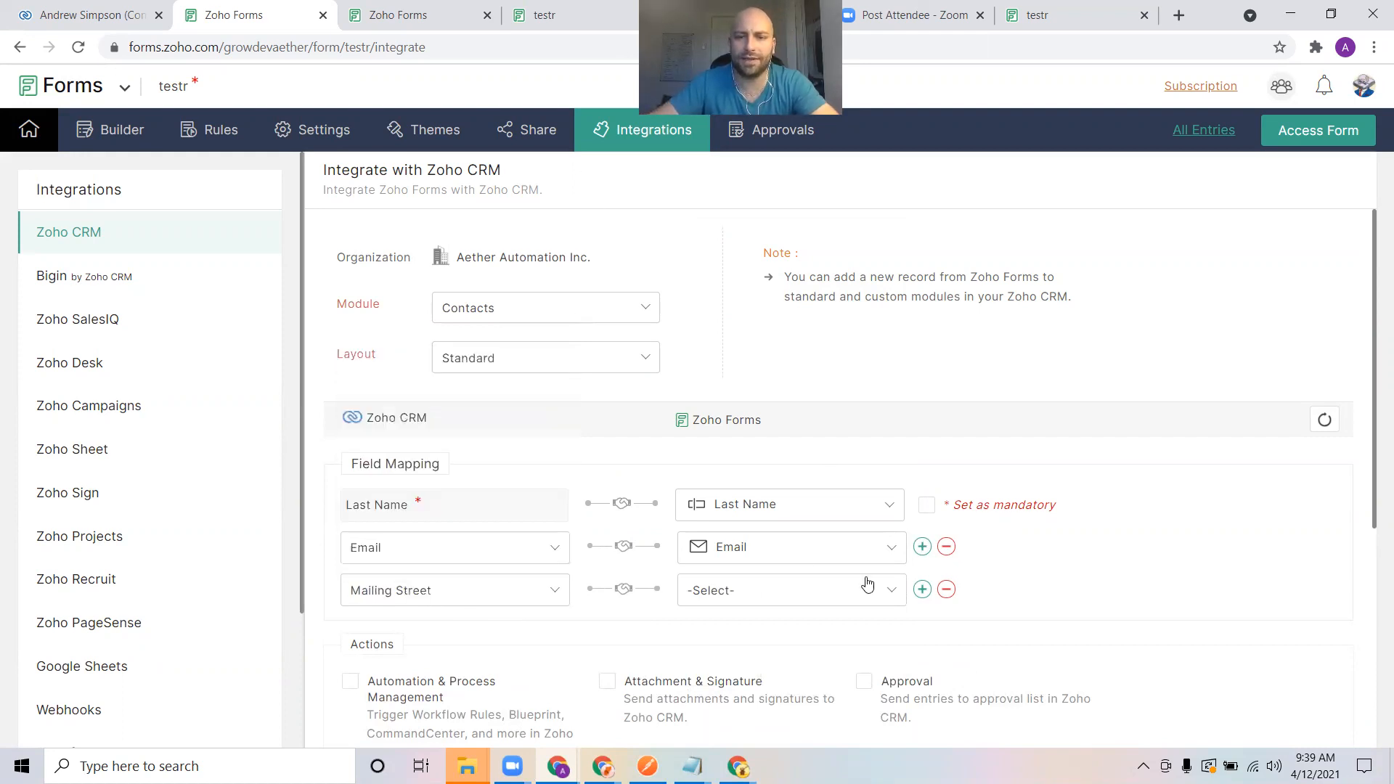
# Map Mailing Street to the form's Address - Street Address field
pyautogui.click(860, 593)
pyautogui.scroll(-5, 769, 398)
pyautogui.scroll(2, 770, 398)
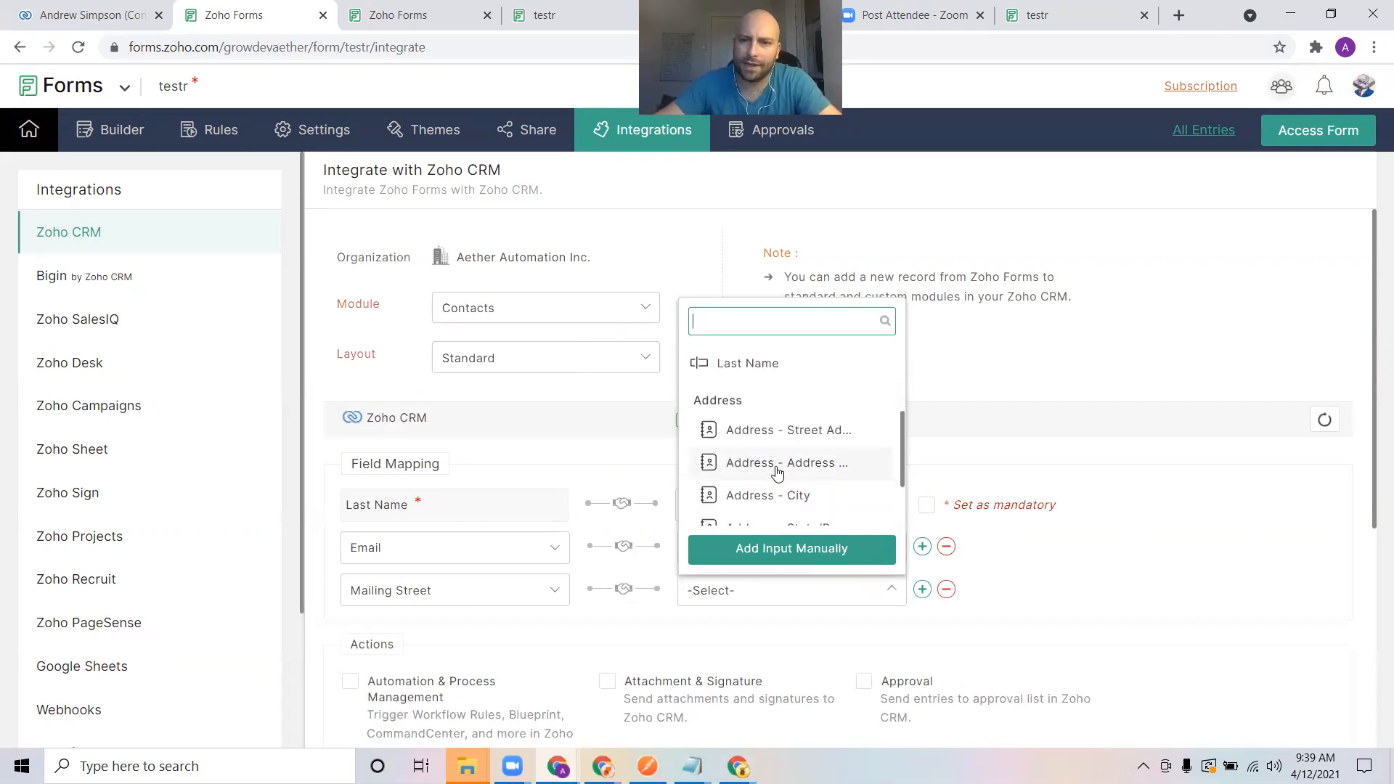
pyautogui.click(798, 437)
pyautogui.scroll(-3, 1145, 546)
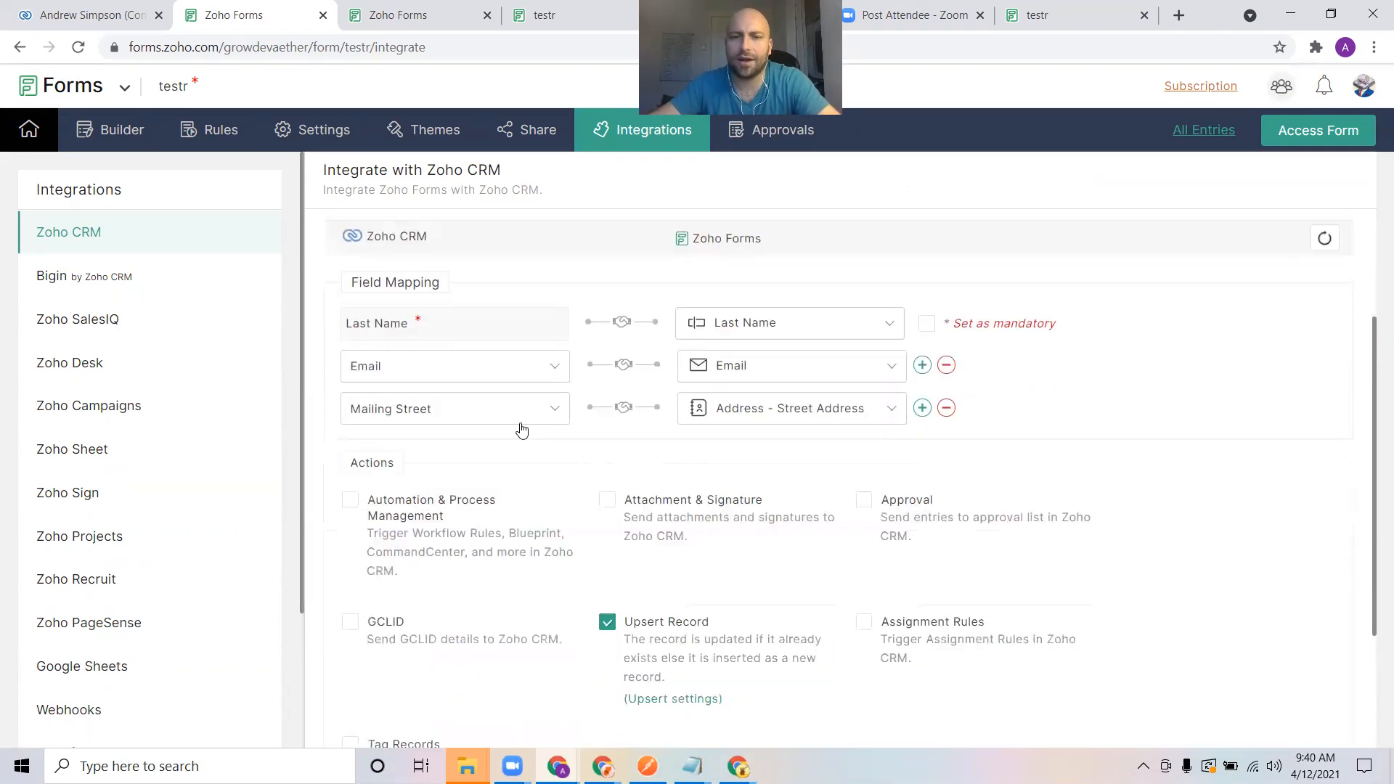
# Add a fourth mapping row and choose Mailing City as its CRM field
pyautogui.click(922, 408)
pyautogui.click(491, 457)
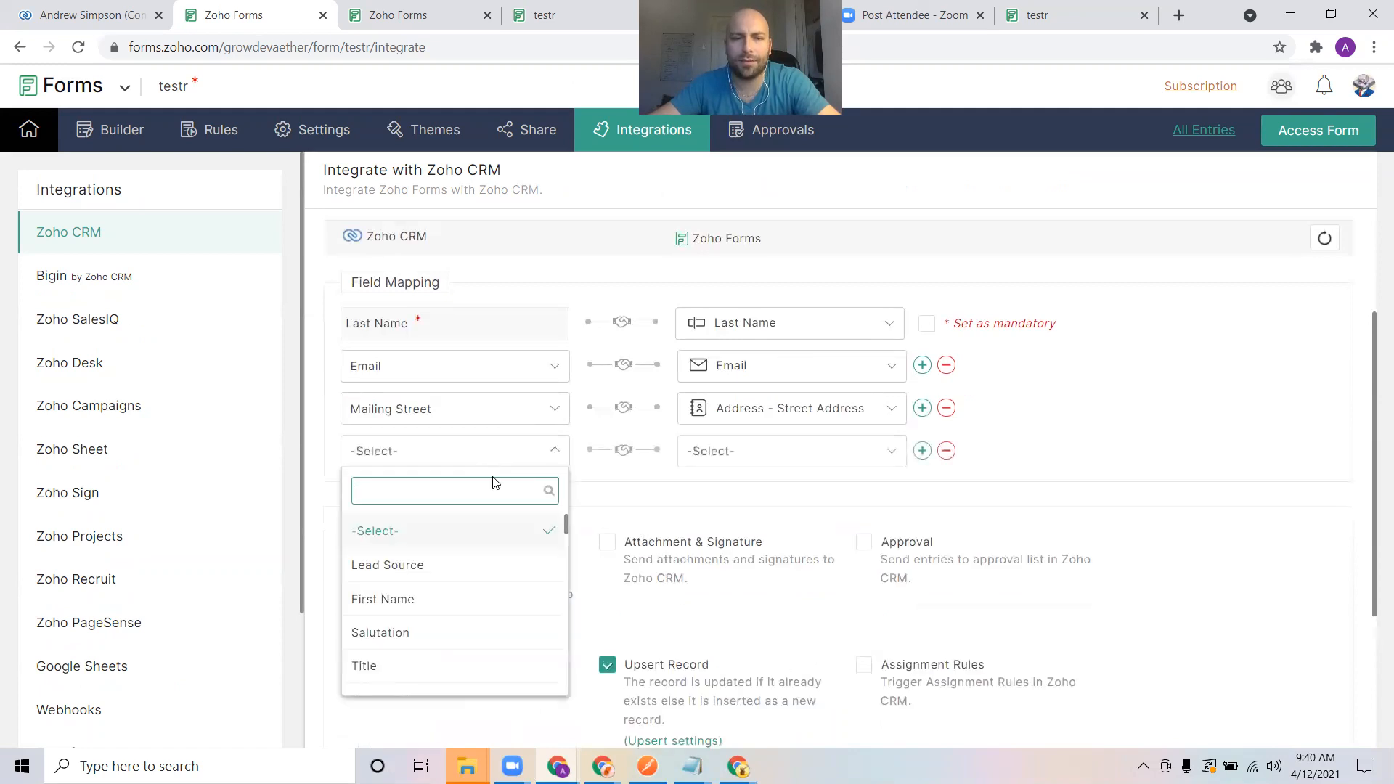
pyautogui.write('ma')
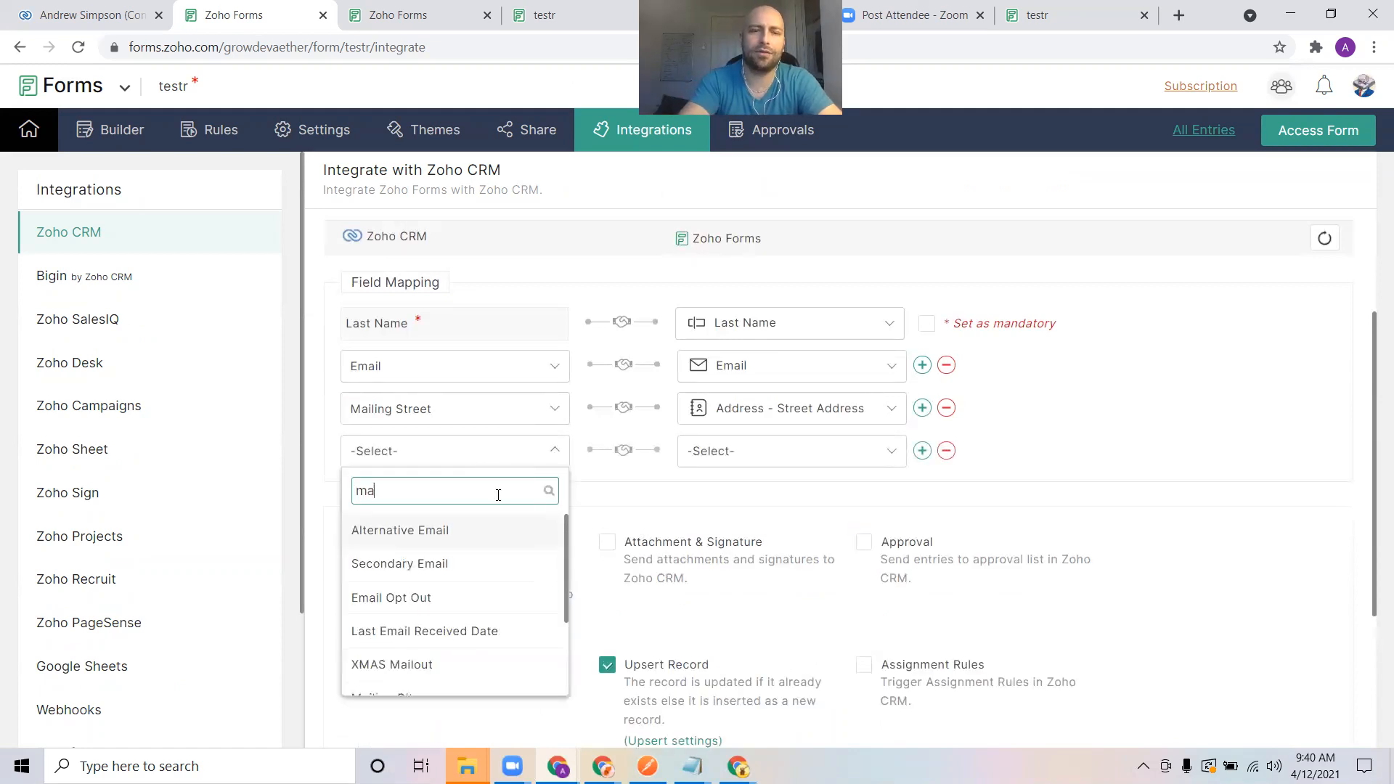
pyautogui.write('iling')
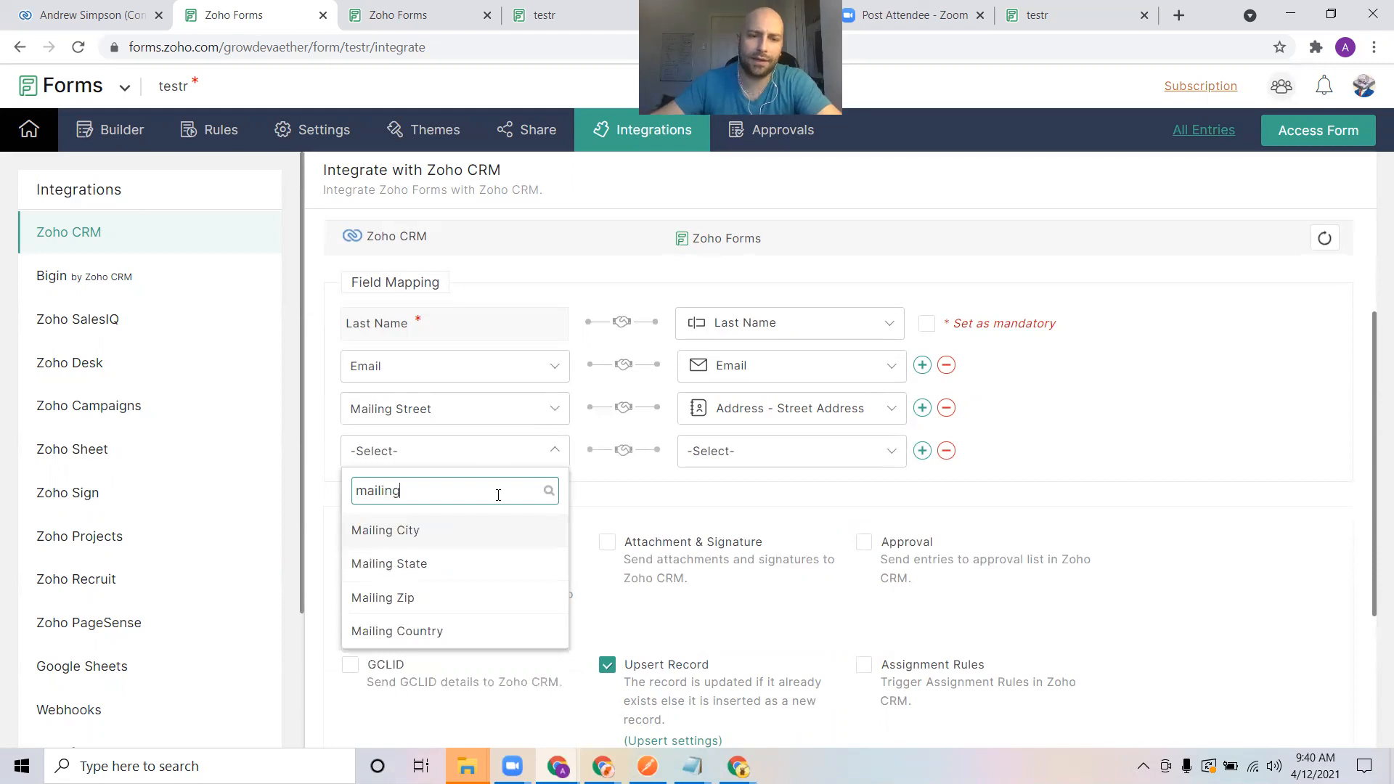
pyautogui.click(465, 534)
# Add another mapping row and choose Mailing State as its CRM field
pyautogui.click(922, 451)
pyautogui.click(467, 494)
pyautogui.write('maili')
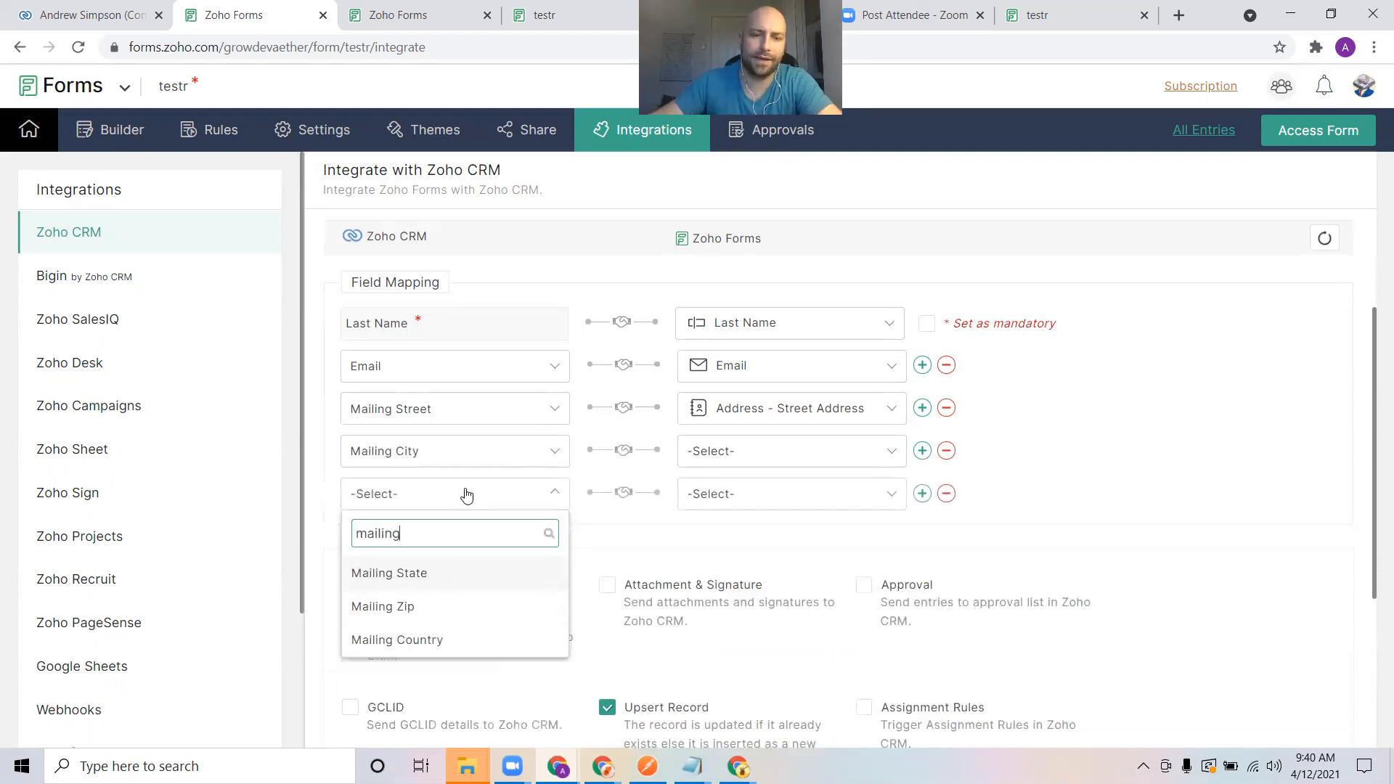
pyautogui.write('ng')
pyautogui.click(440, 574)
# Add two more mapping rows with Mailing Zip and Mailing Country as their CRM fields
pyautogui.click(923, 494)
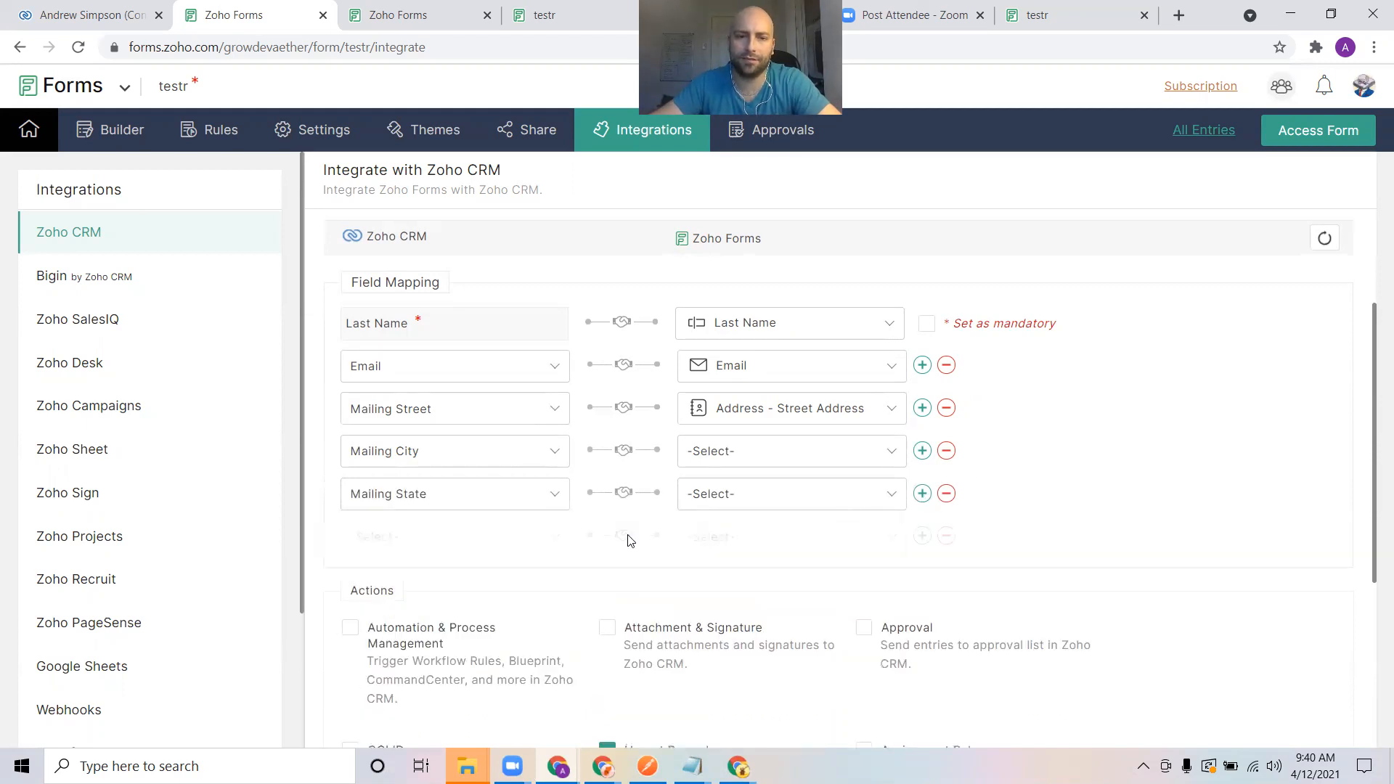
pyautogui.click(536, 545)
pyautogui.write('mailing')
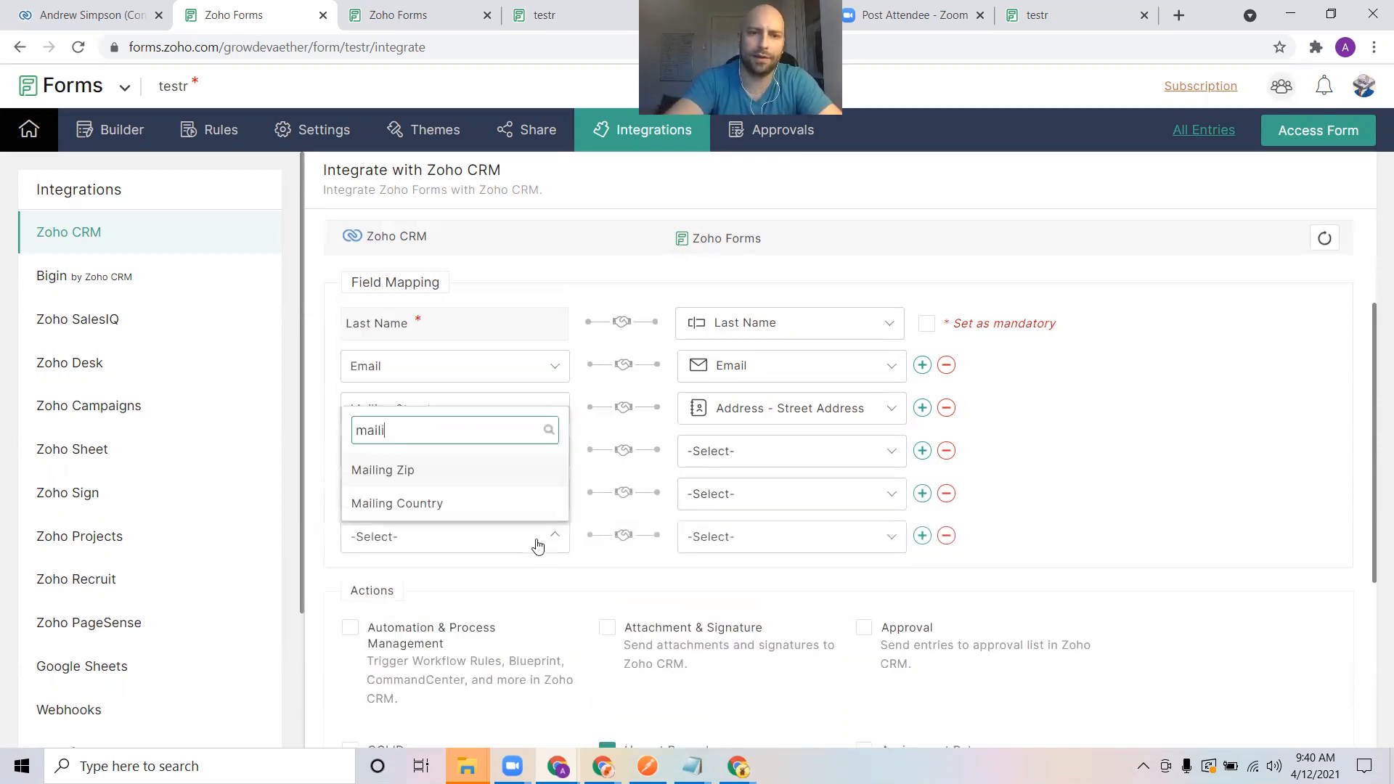
pyautogui.click(478, 469)
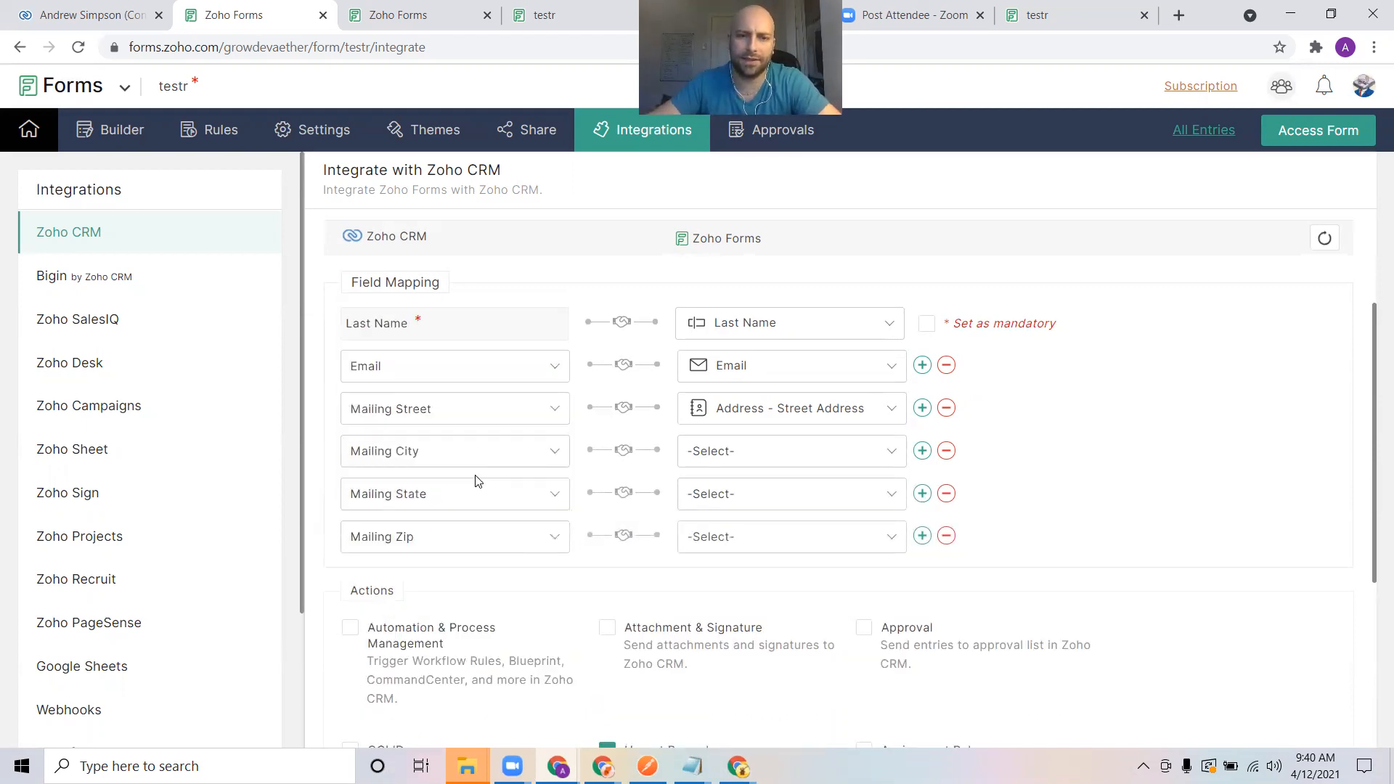
pyautogui.click(922, 535)
pyautogui.click(498, 580)
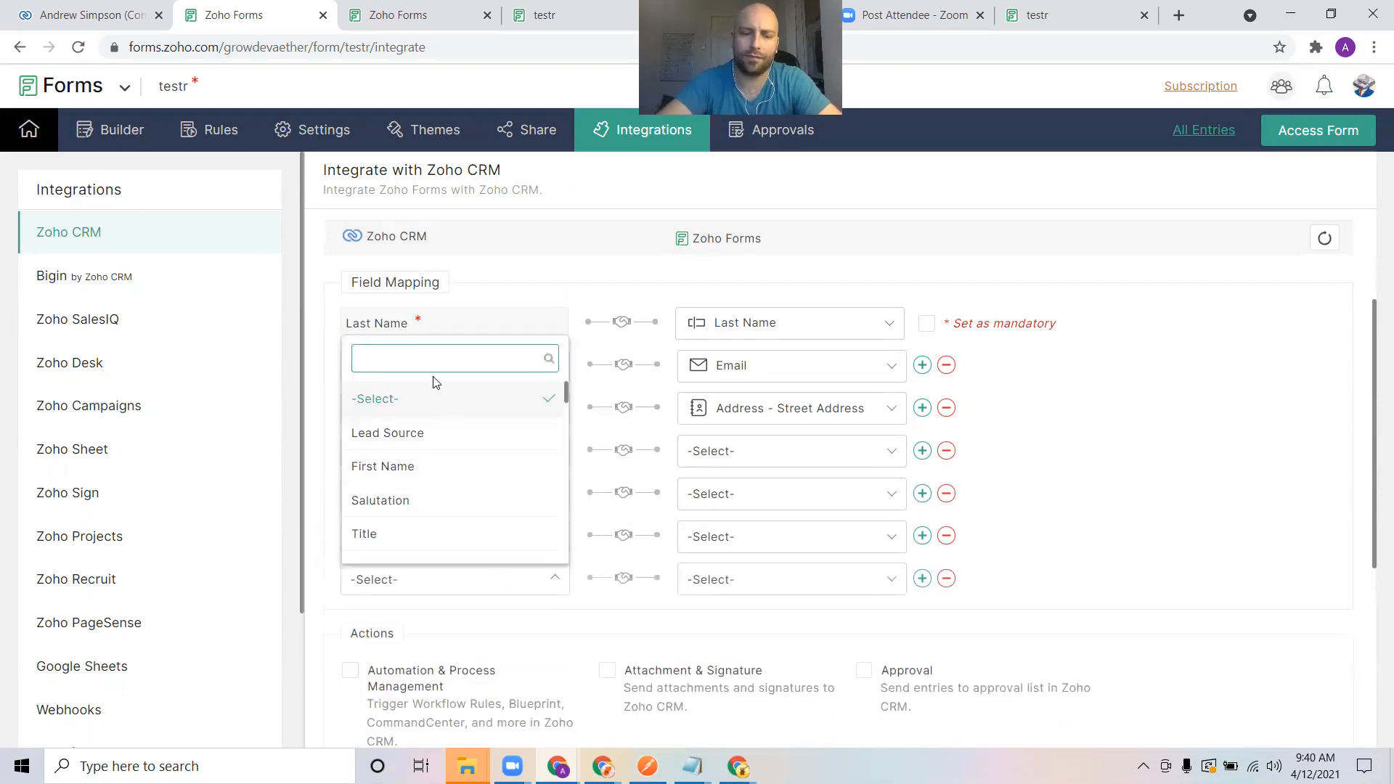
pyautogui.write('mailing')
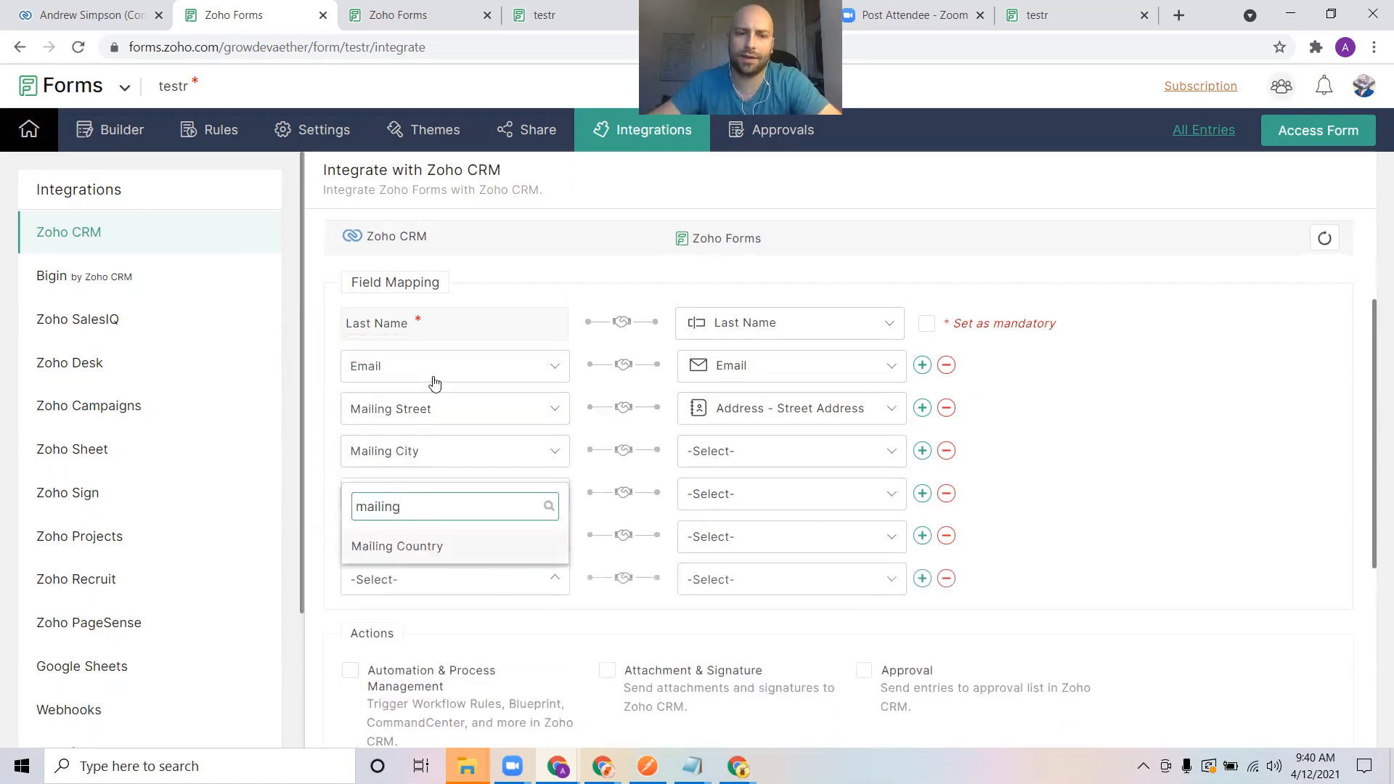
pyautogui.click(480, 550)
# Map Mailing City to Address - City and Mailing State to Address - State/Region/Province
pyautogui.click(762, 452)
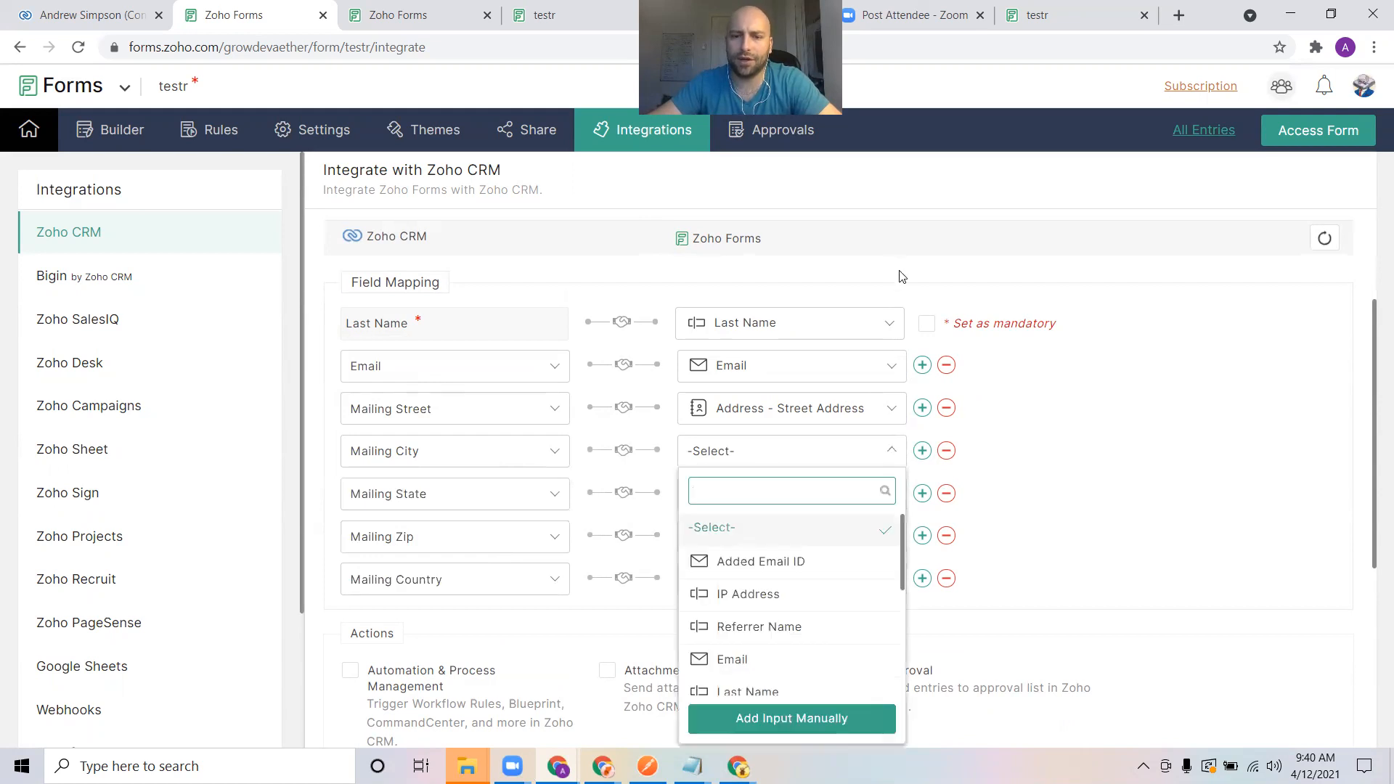
pyautogui.scroll(-3, 757, 556)
pyautogui.scroll(-1, 757, 556)
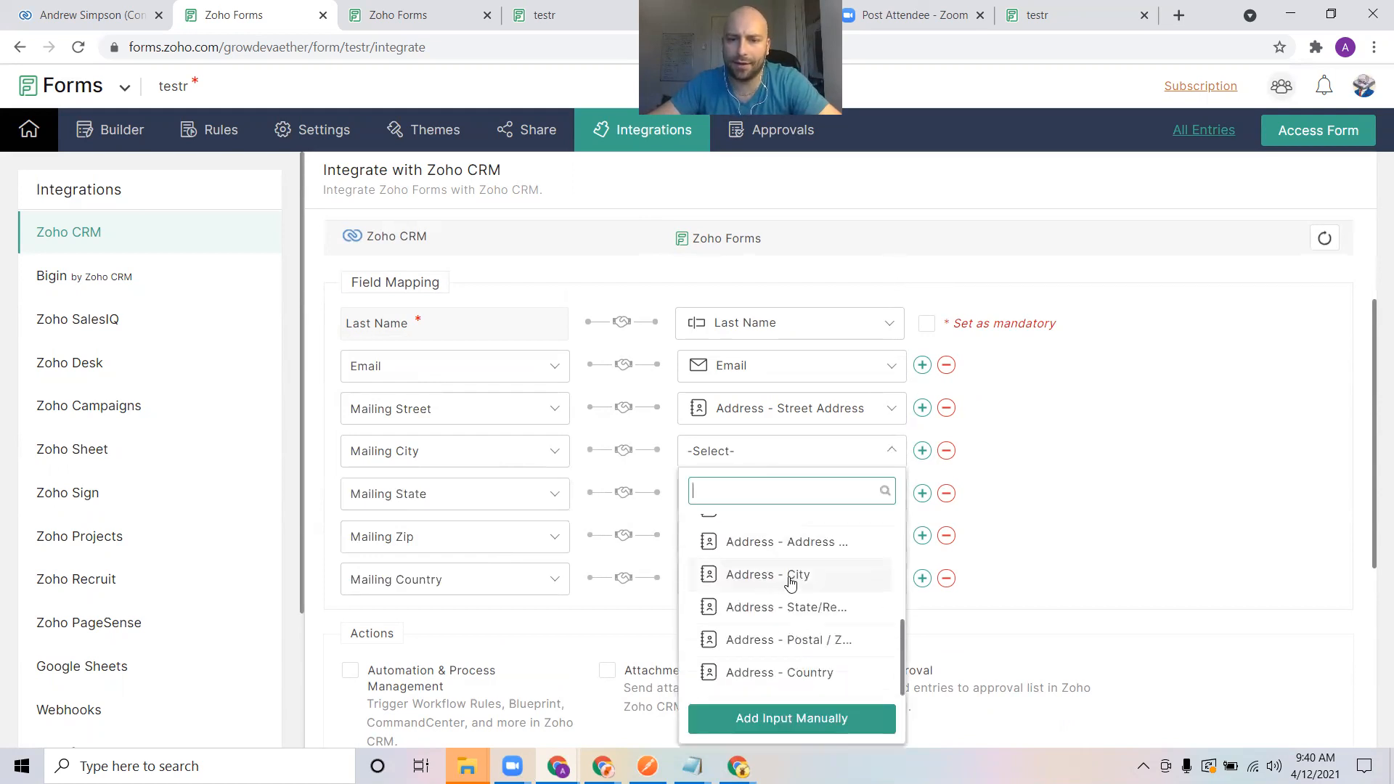
pyautogui.click(793, 576)
pyautogui.click(778, 503)
pyautogui.scroll(-4, 774, 392)
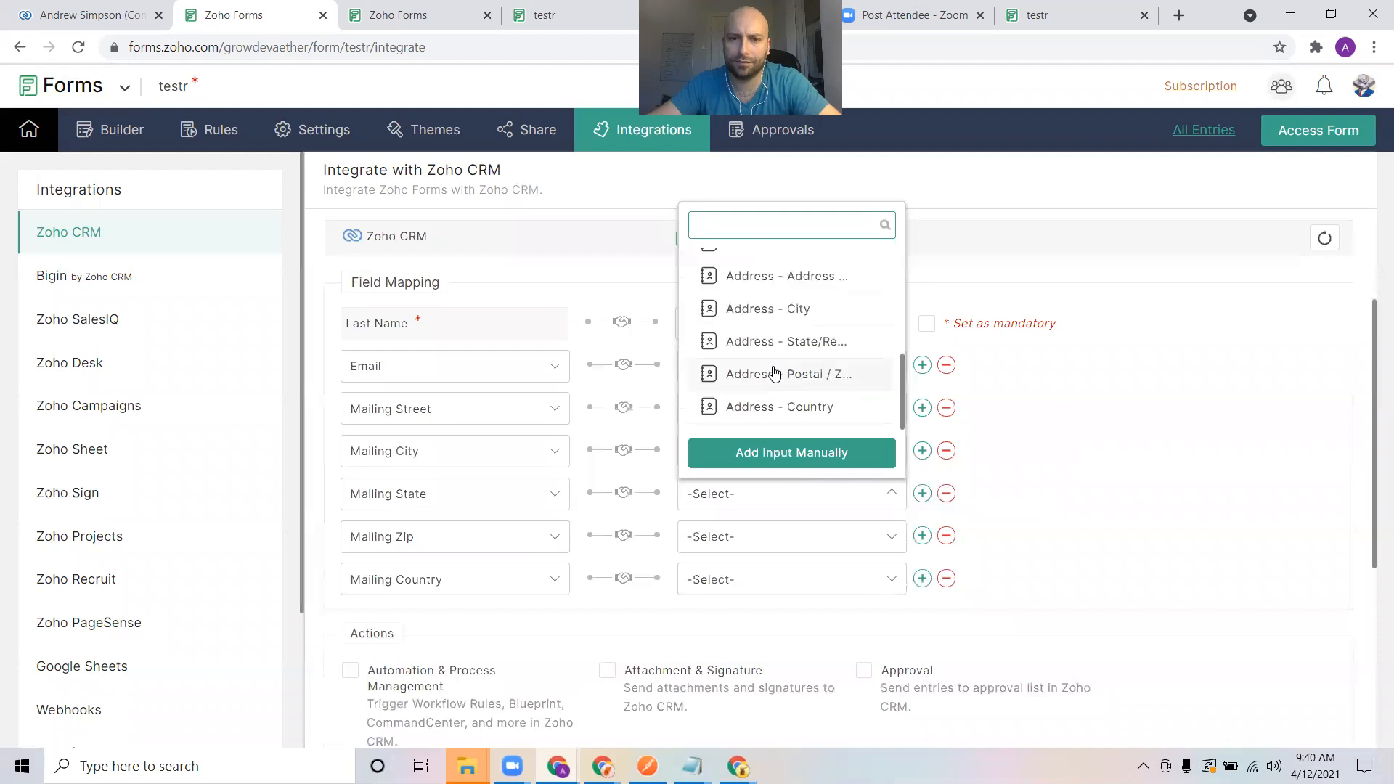
pyautogui.click(793, 339)
# Map Mailing Zip to Address - Postal / Zip Code and Mailing Country to Address - Country
pyautogui.click(780, 546)
pyautogui.scroll(-4, 769, 383)
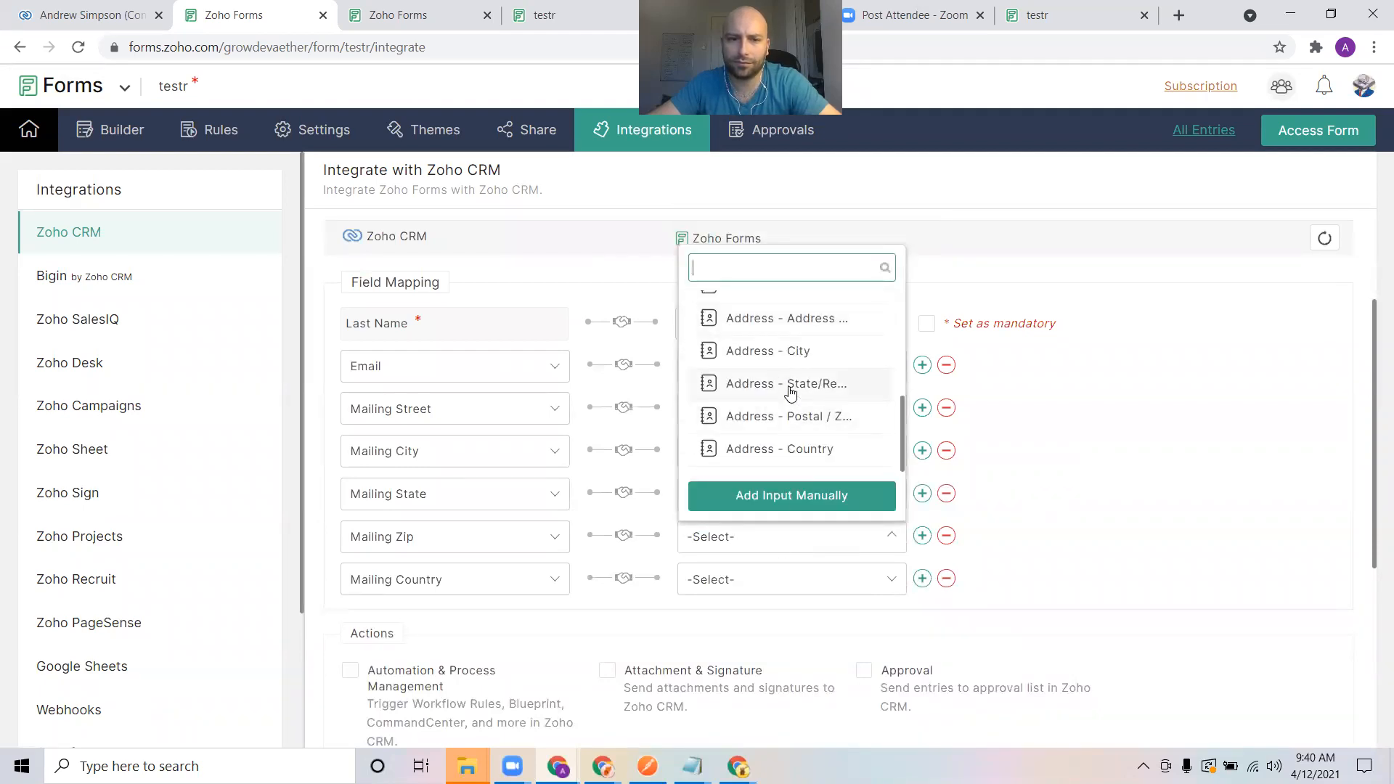
pyautogui.click(825, 417)
pyautogui.click(844, 581)
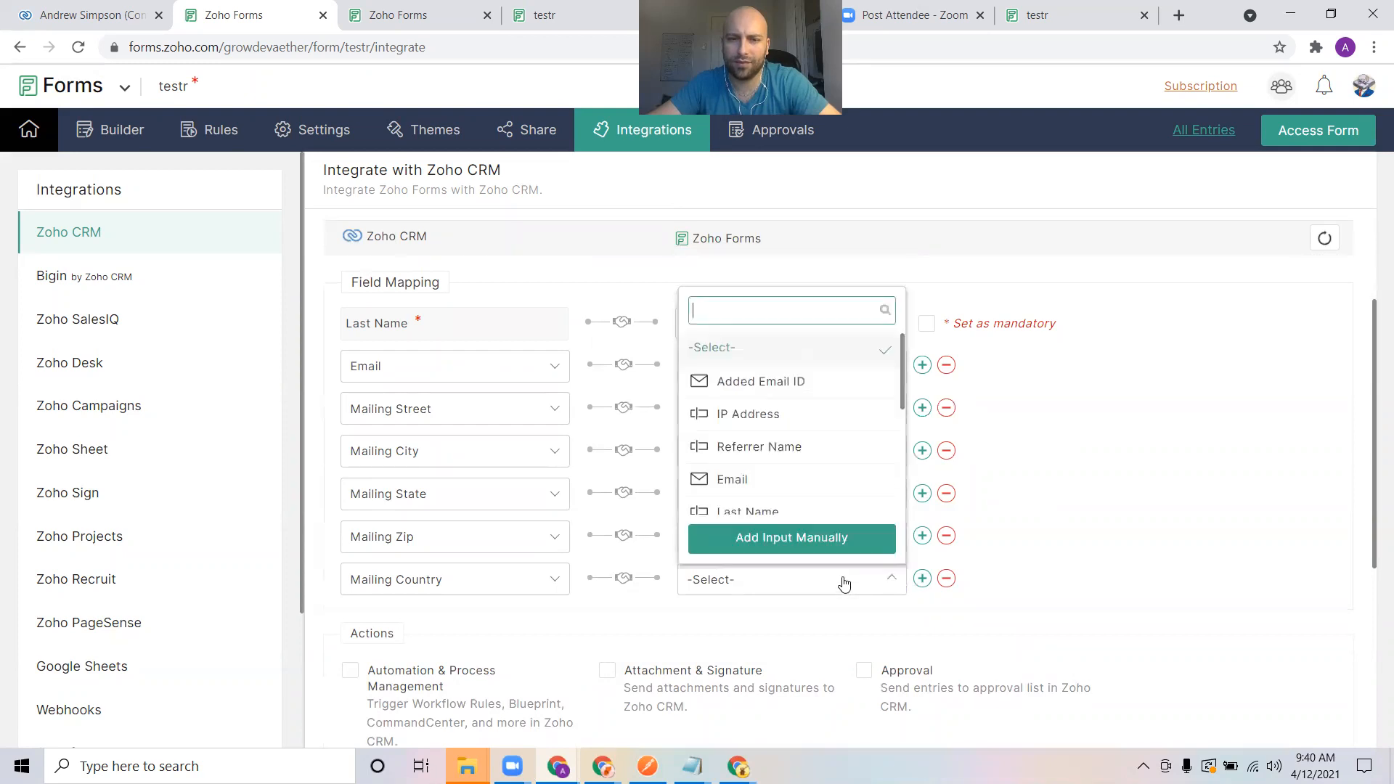
pyautogui.write('cp')
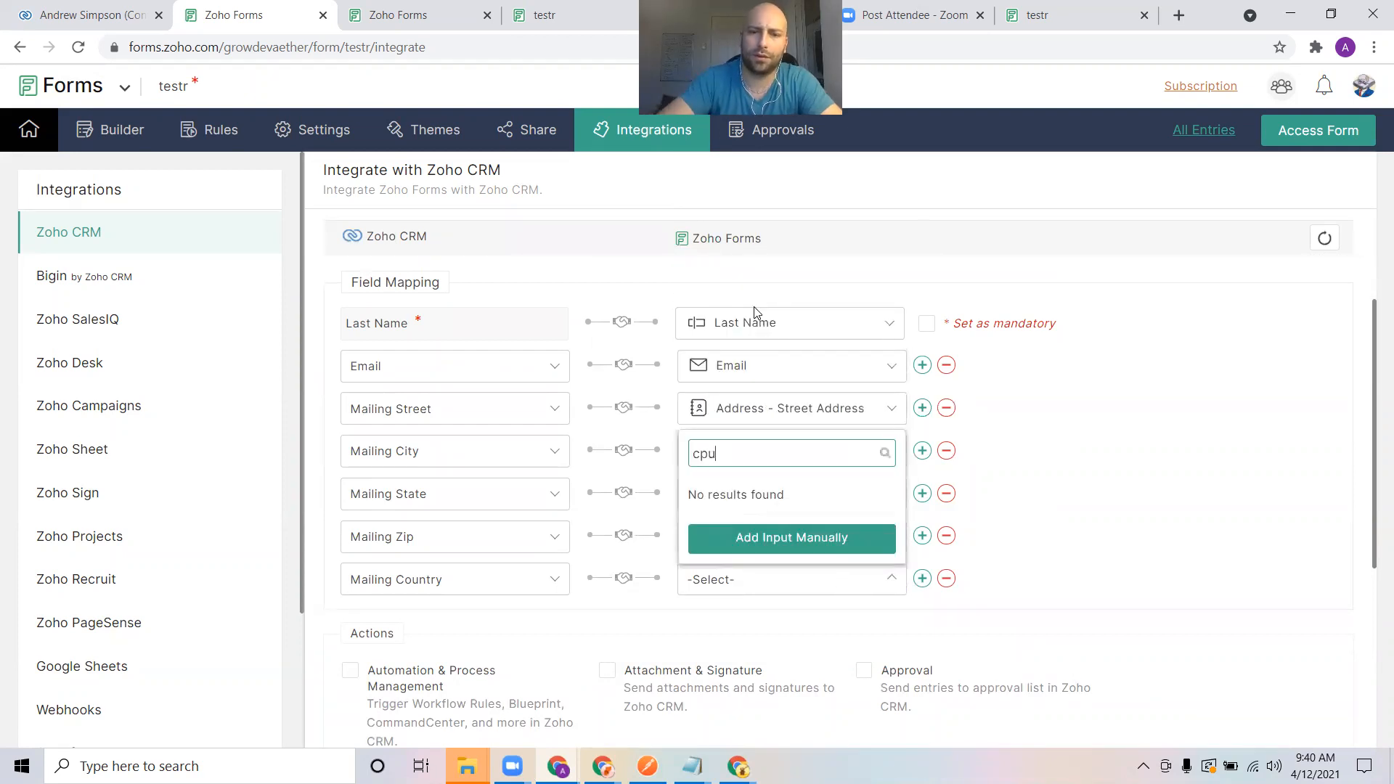
pyautogui.press('BackSpace')
pyautogui.write('ou')
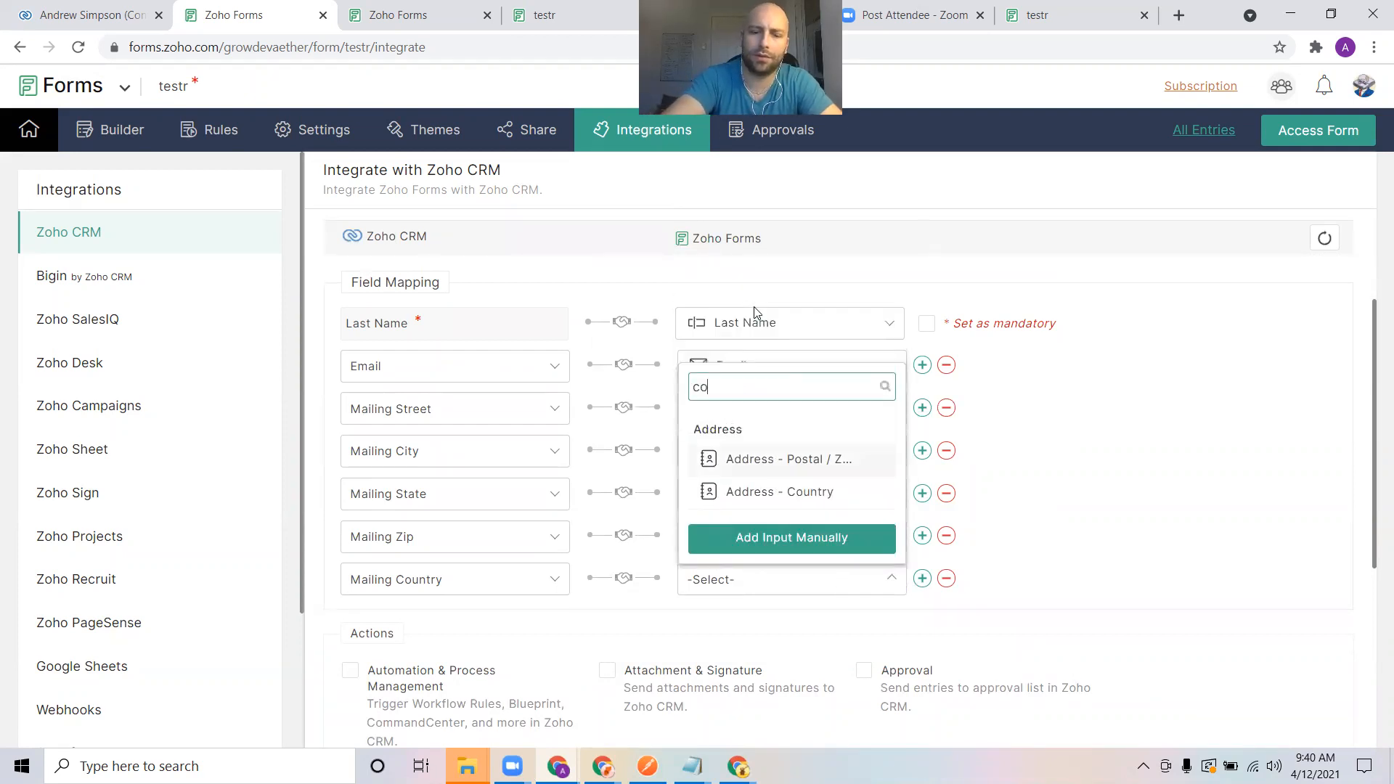
pyautogui.click(781, 494)
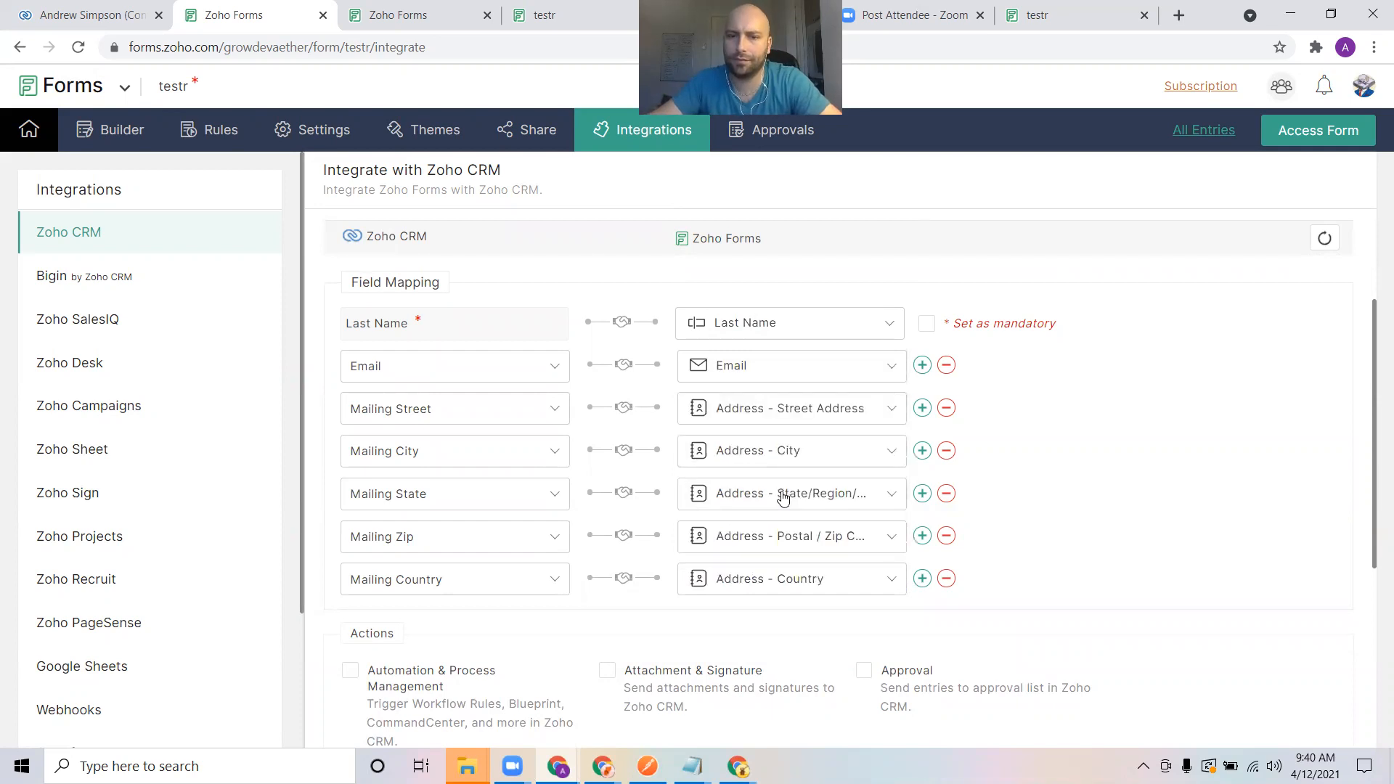
# Save the integration, marking the Last Name mapping as mandatory
pyautogui.scroll(-5, 1045, 441)
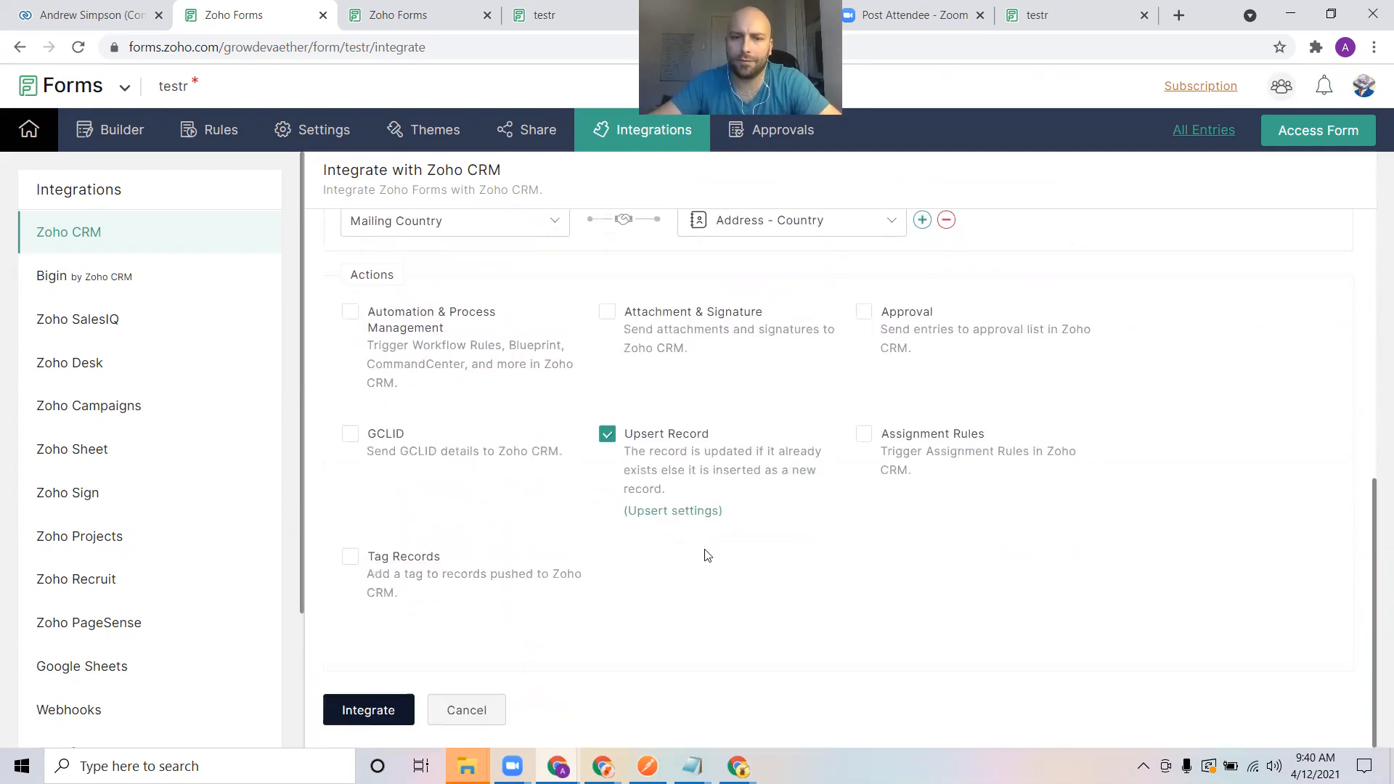
pyautogui.click(378, 712)
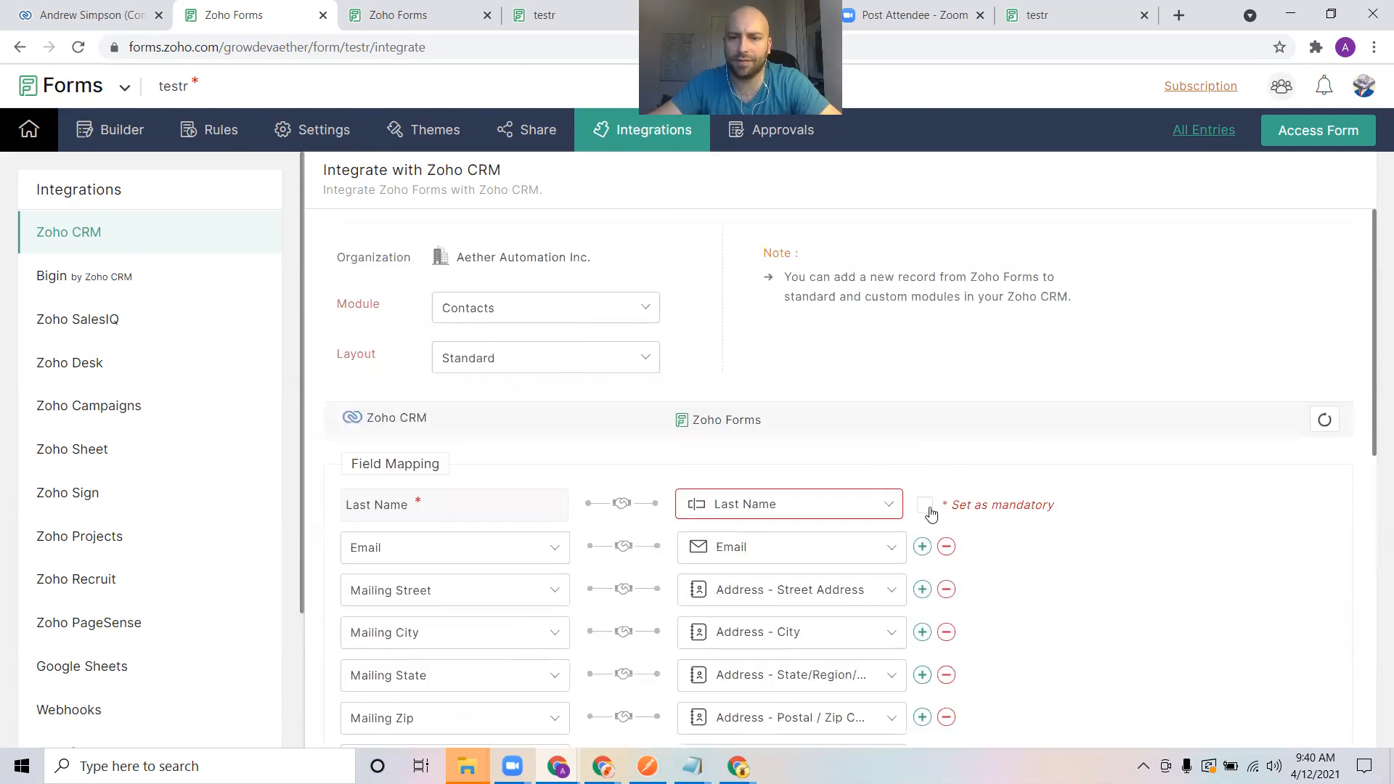
pyautogui.click(927, 506)
pyautogui.scroll(-8, 529, 610)
pyautogui.click(355, 723)
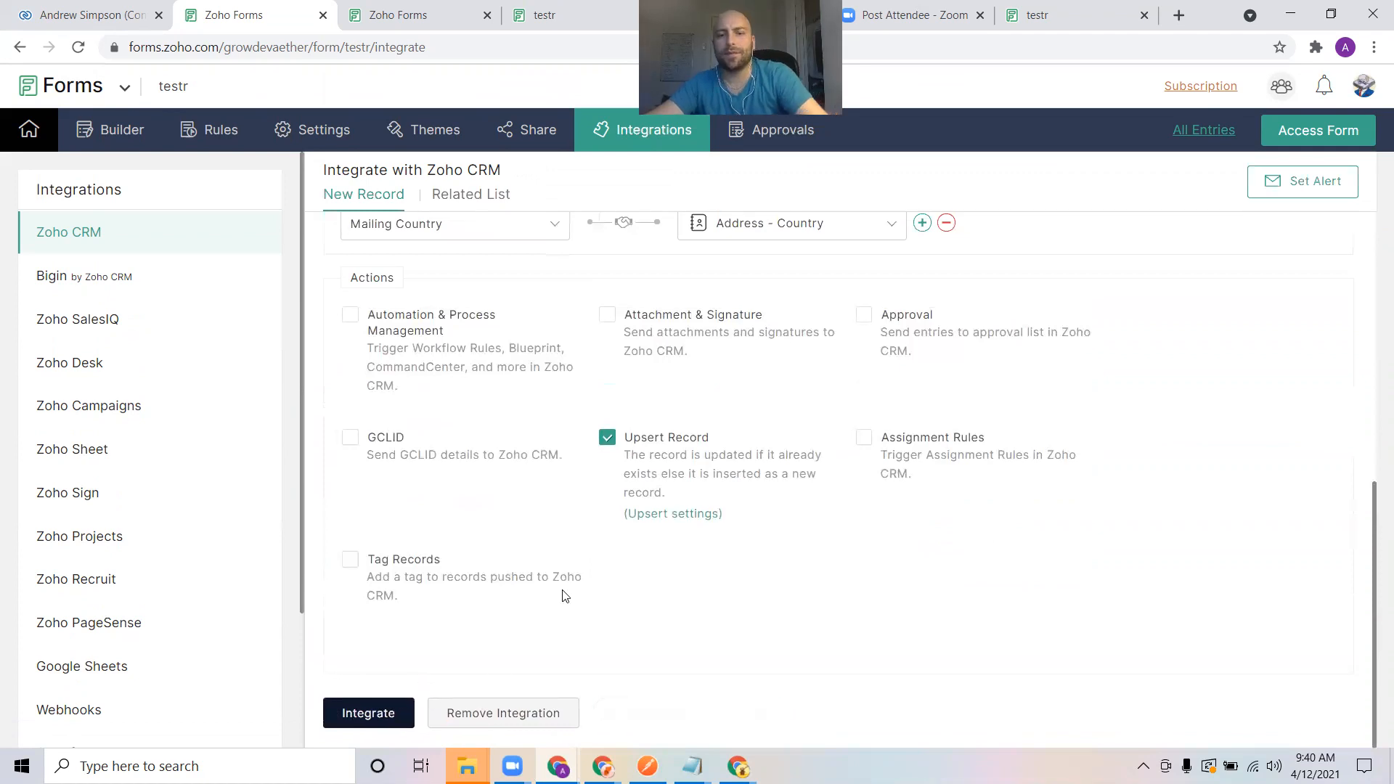
# Look over the live form, the entries report, the prefilled form tab and the form's public sharing link
pyautogui.scroll(-1, 596, 566)
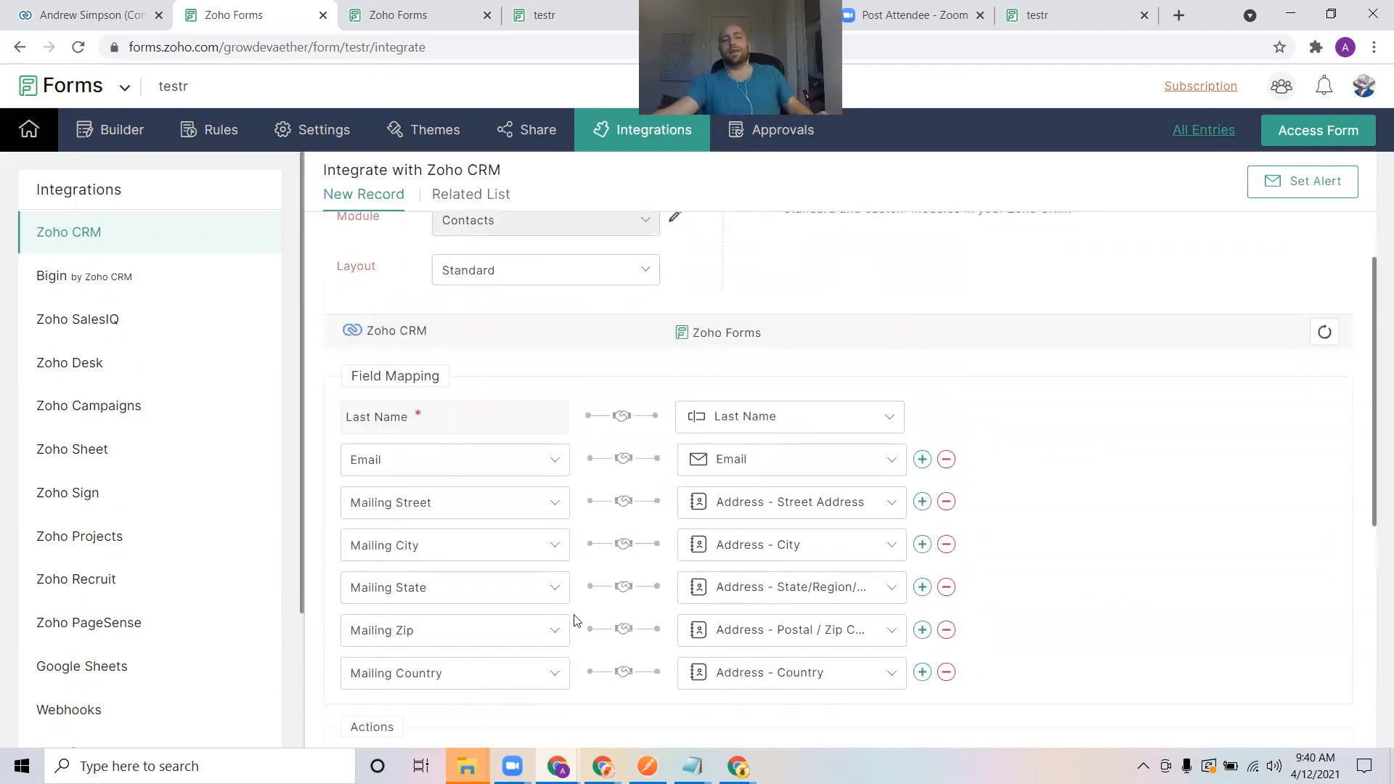
pyautogui.click(546, 9)
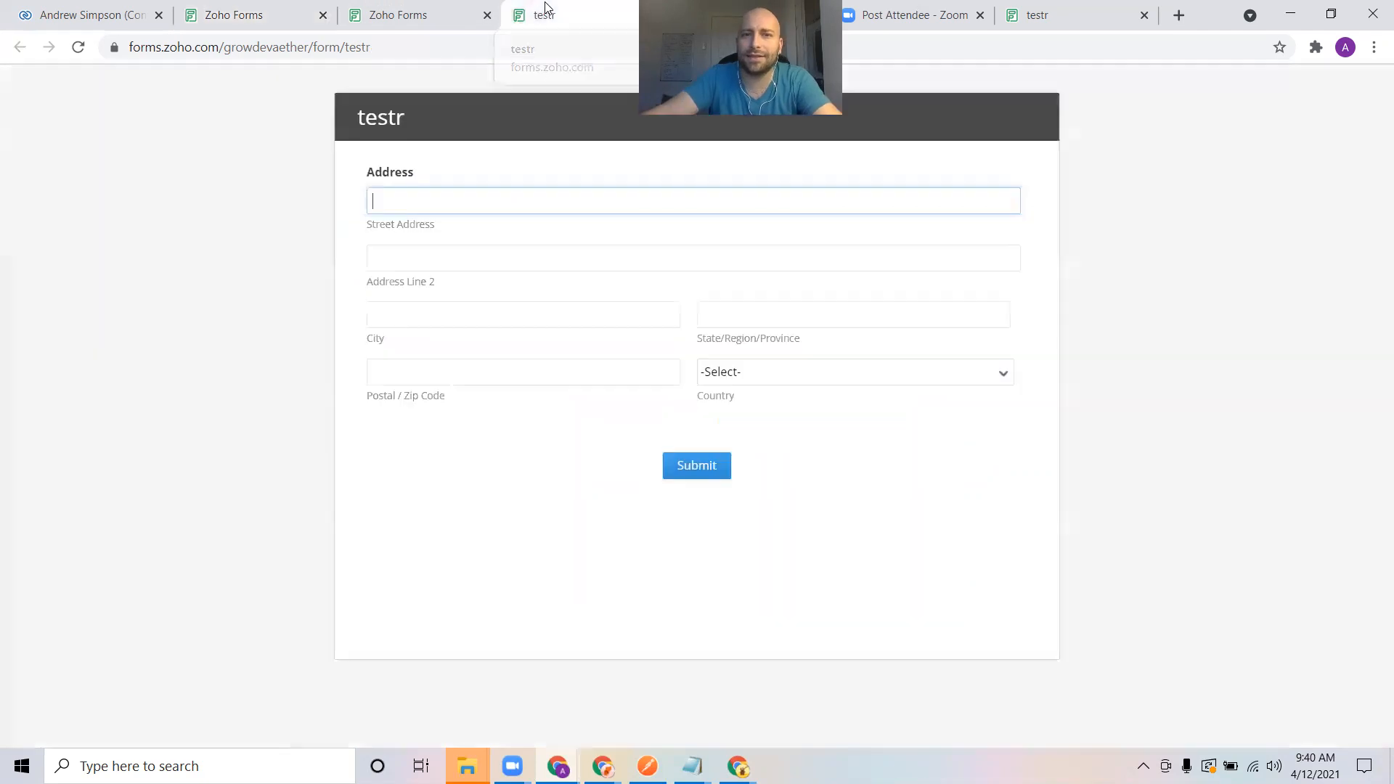
pyautogui.click(399, 10)
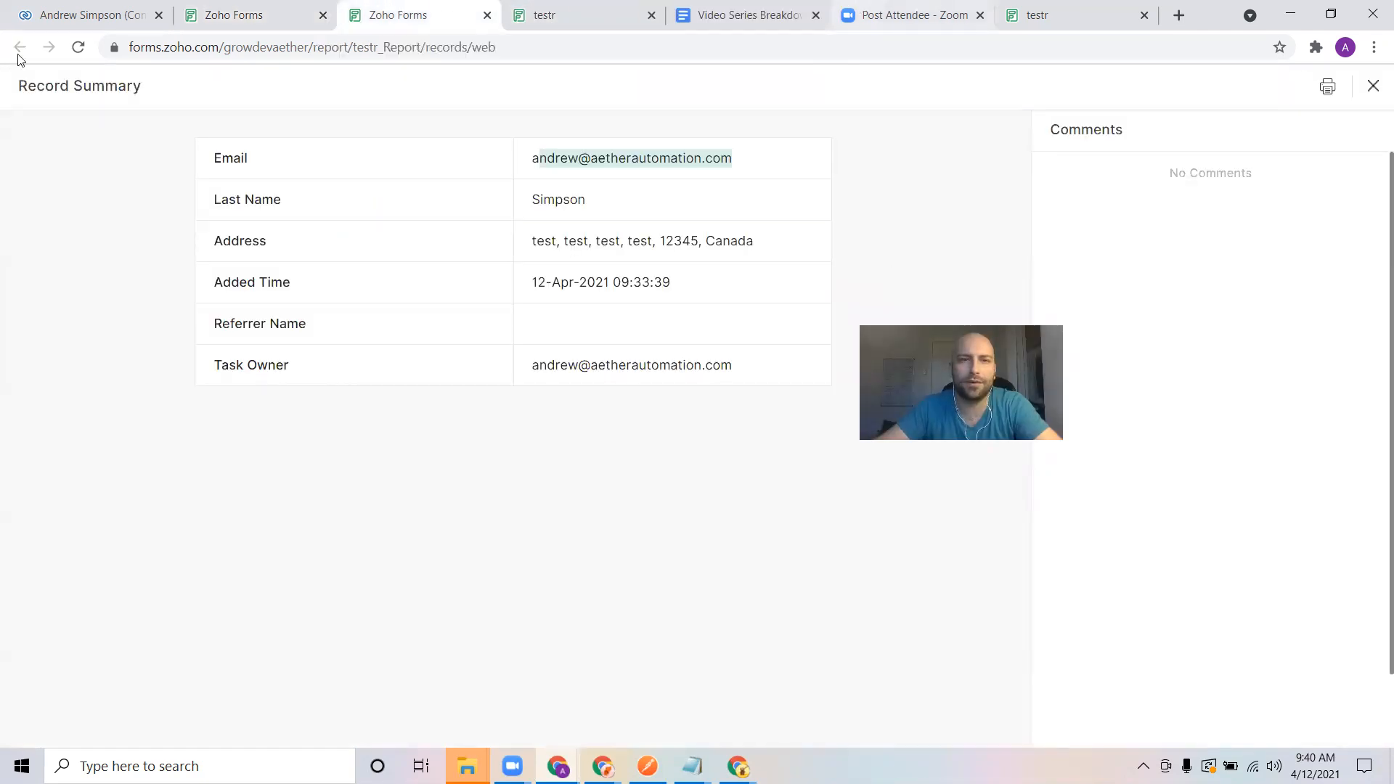
pyautogui.click(1039, 14)
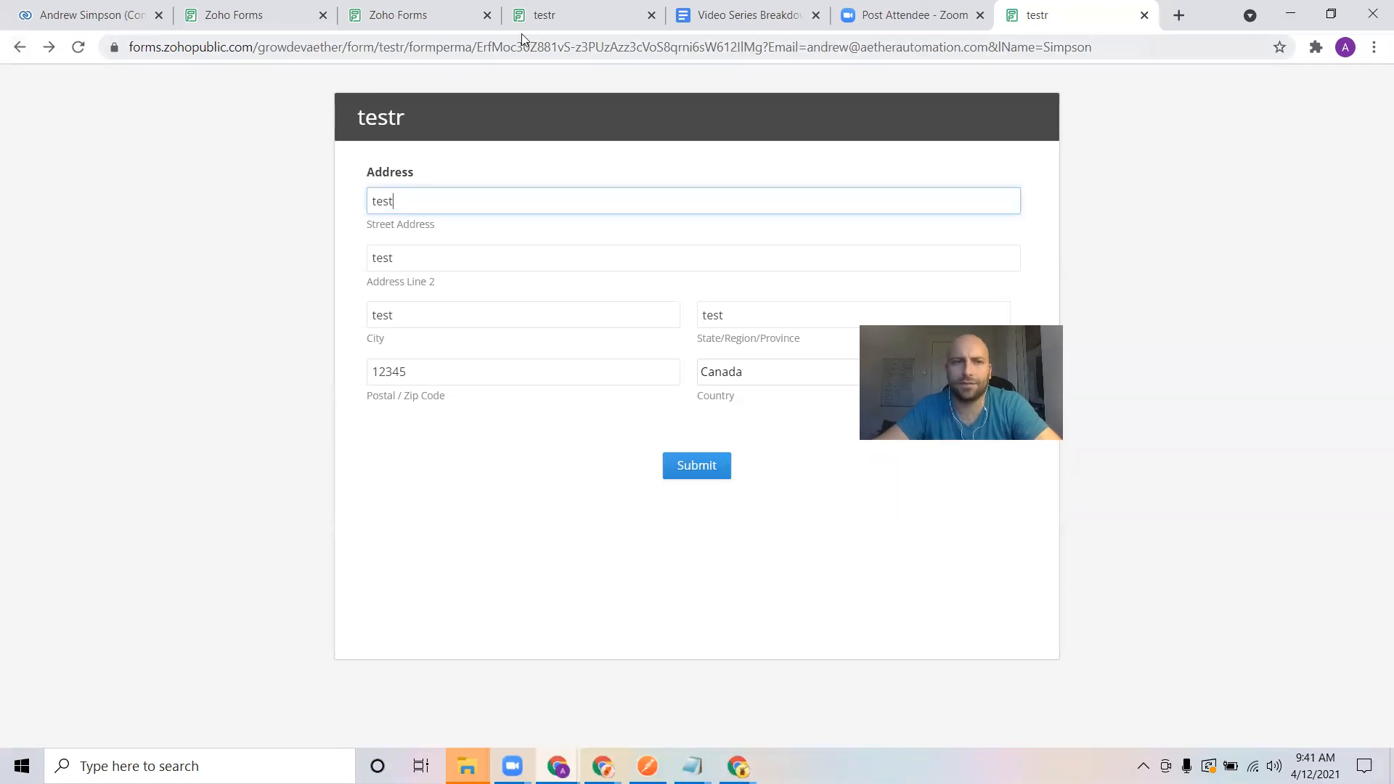
pyautogui.click(247, 14)
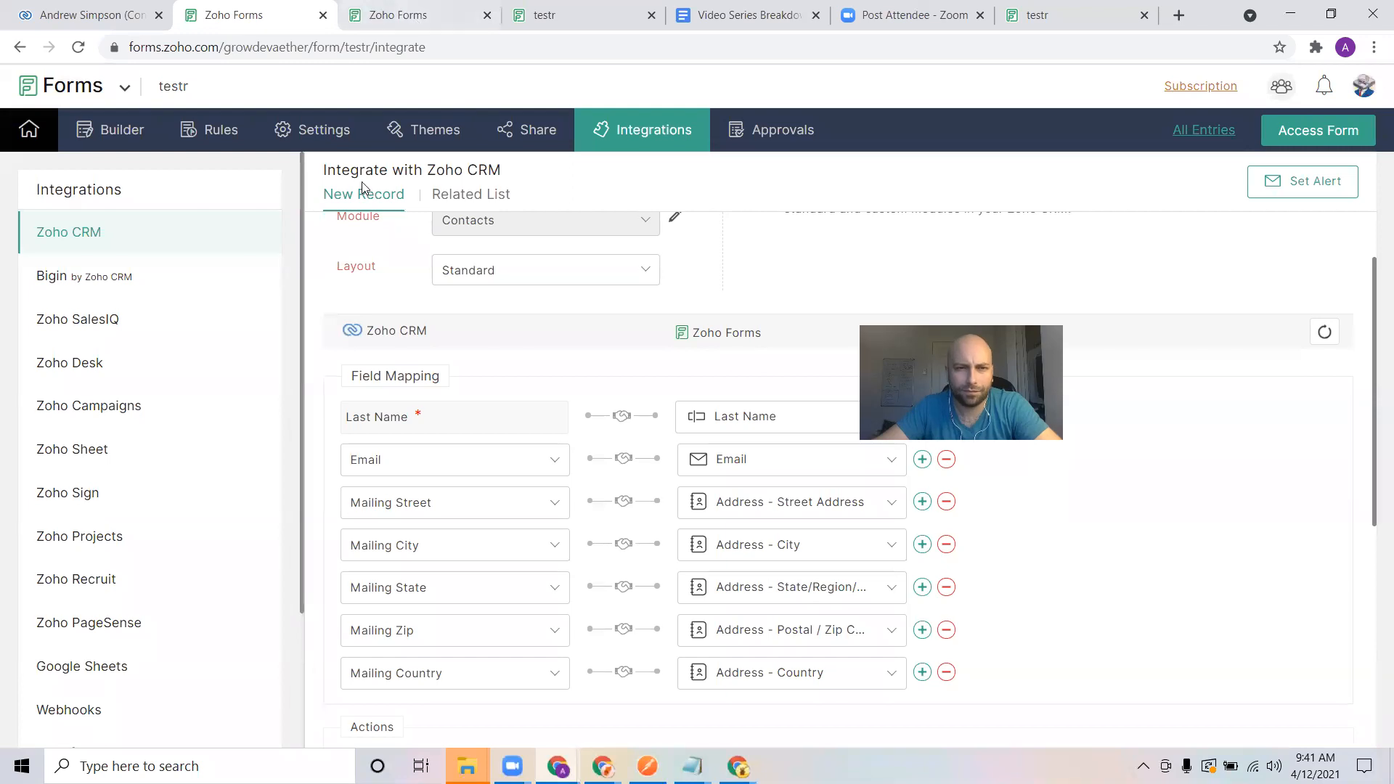
pyautogui.click(538, 140)
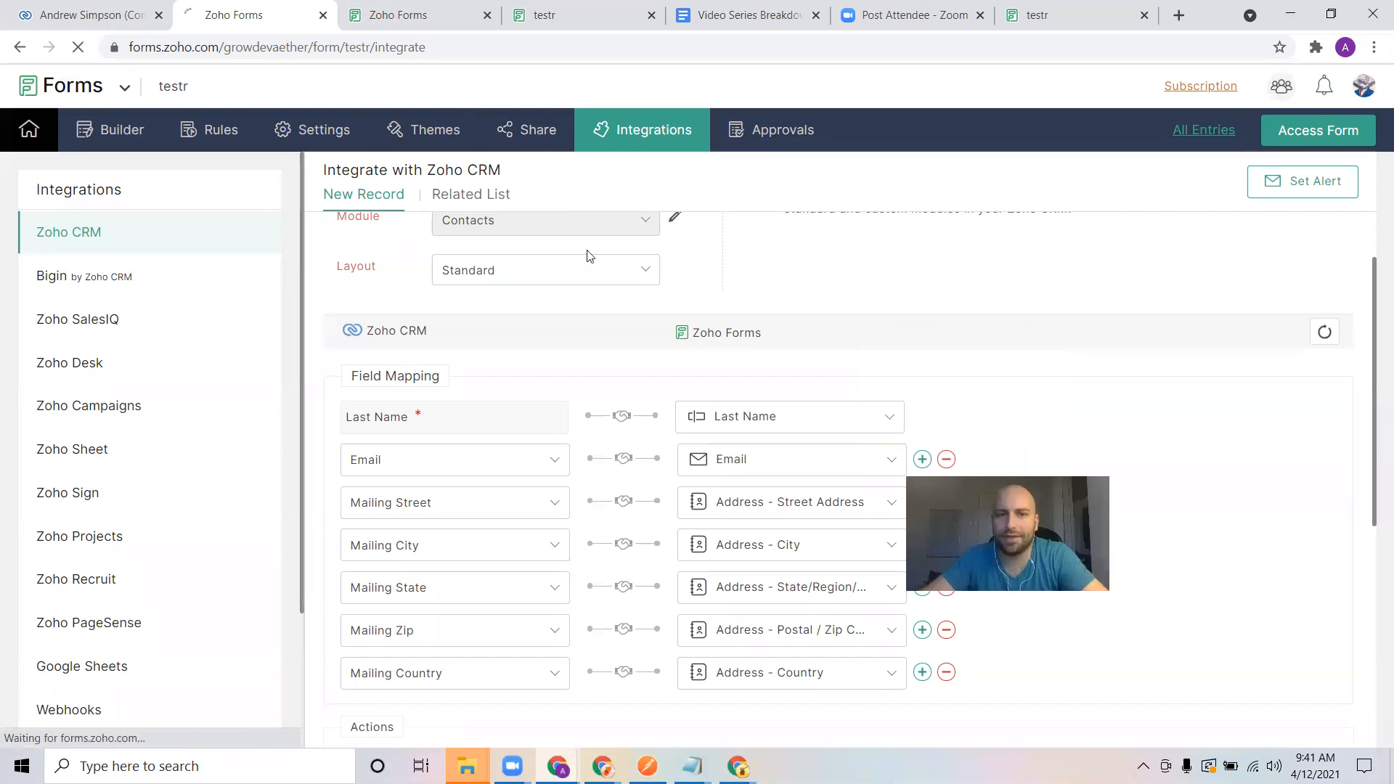
# Submit the test form opened from the permalink carrying Email and lName prefill parameters
pyautogui.click(1058, 5)
pyautogui.moveTo(443, 48); pyautogui.dragTo(903, 51)
pyautogui.click(840, 50)
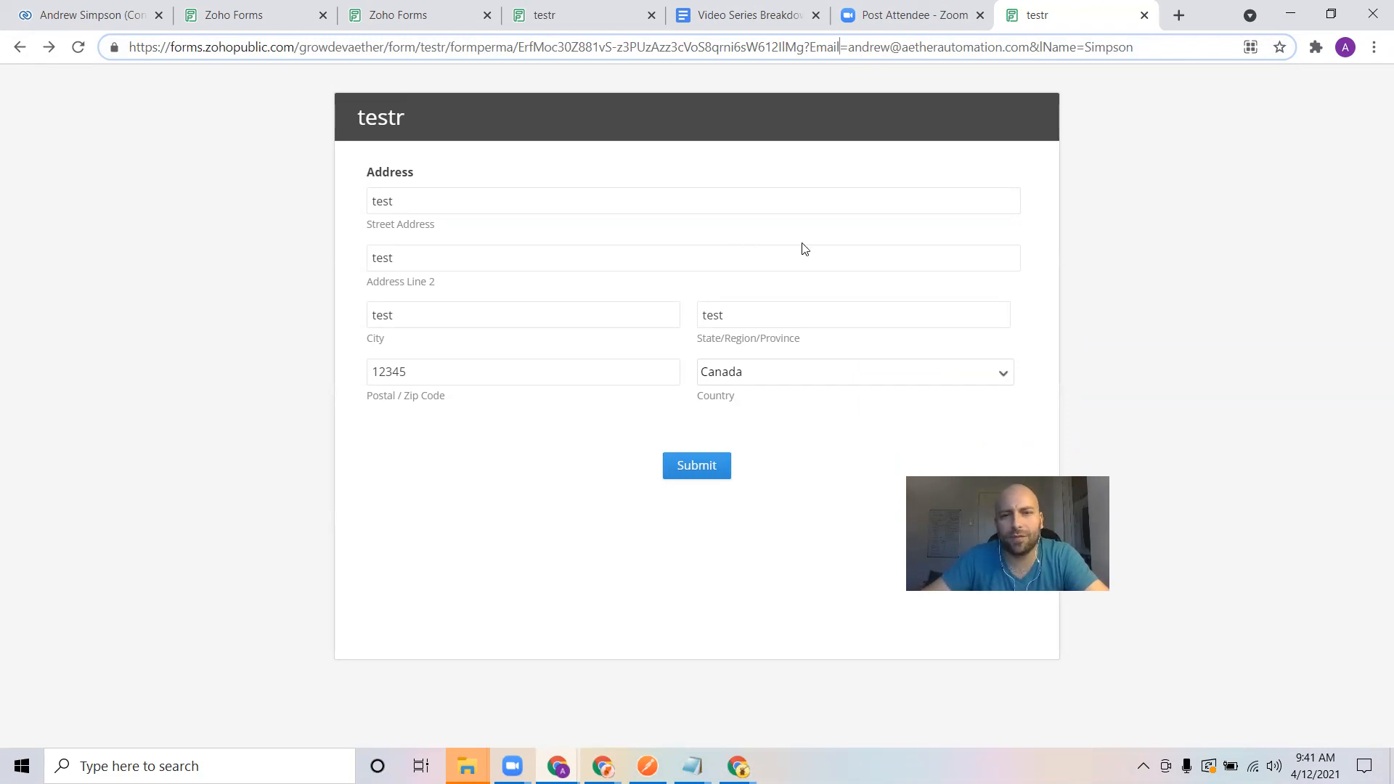
pyautogui.tripleClick(491, 200)
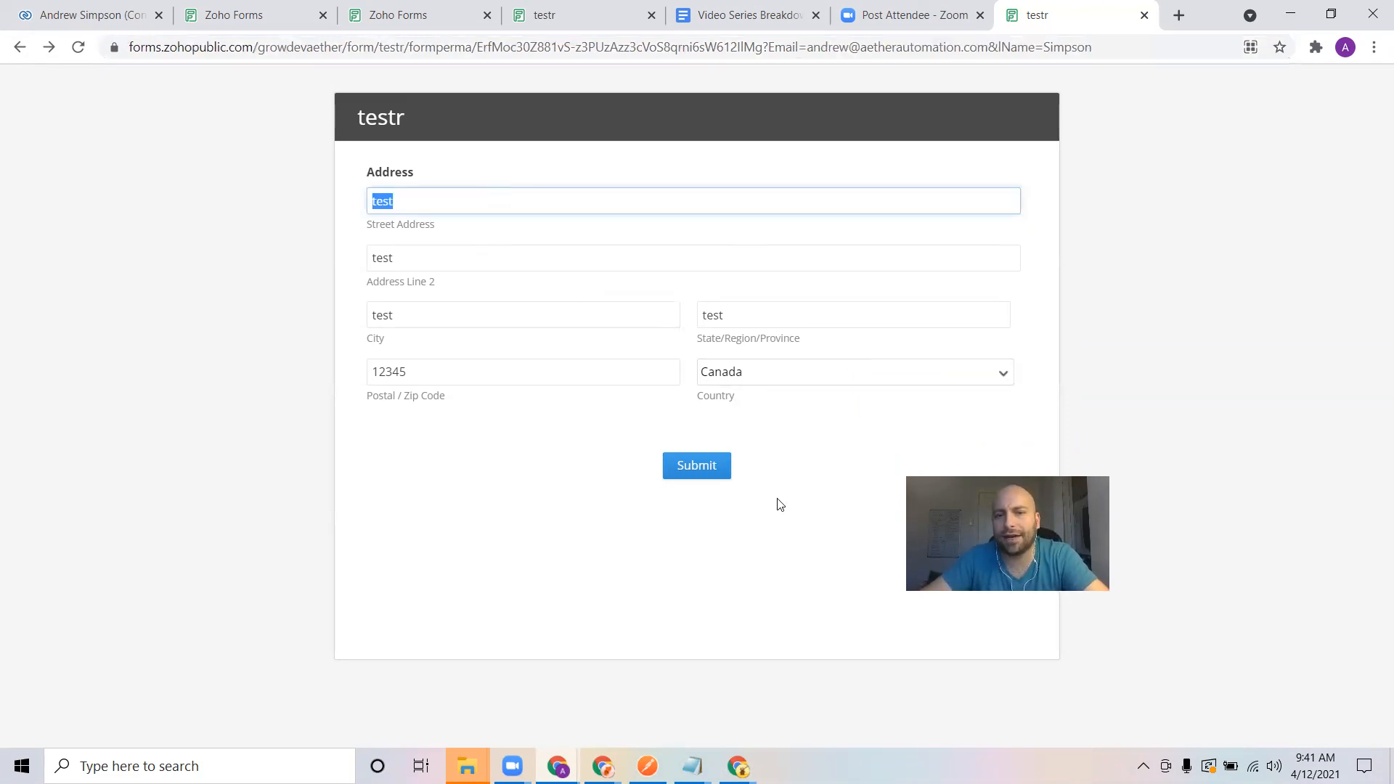
pyautogui.click(706, 464)
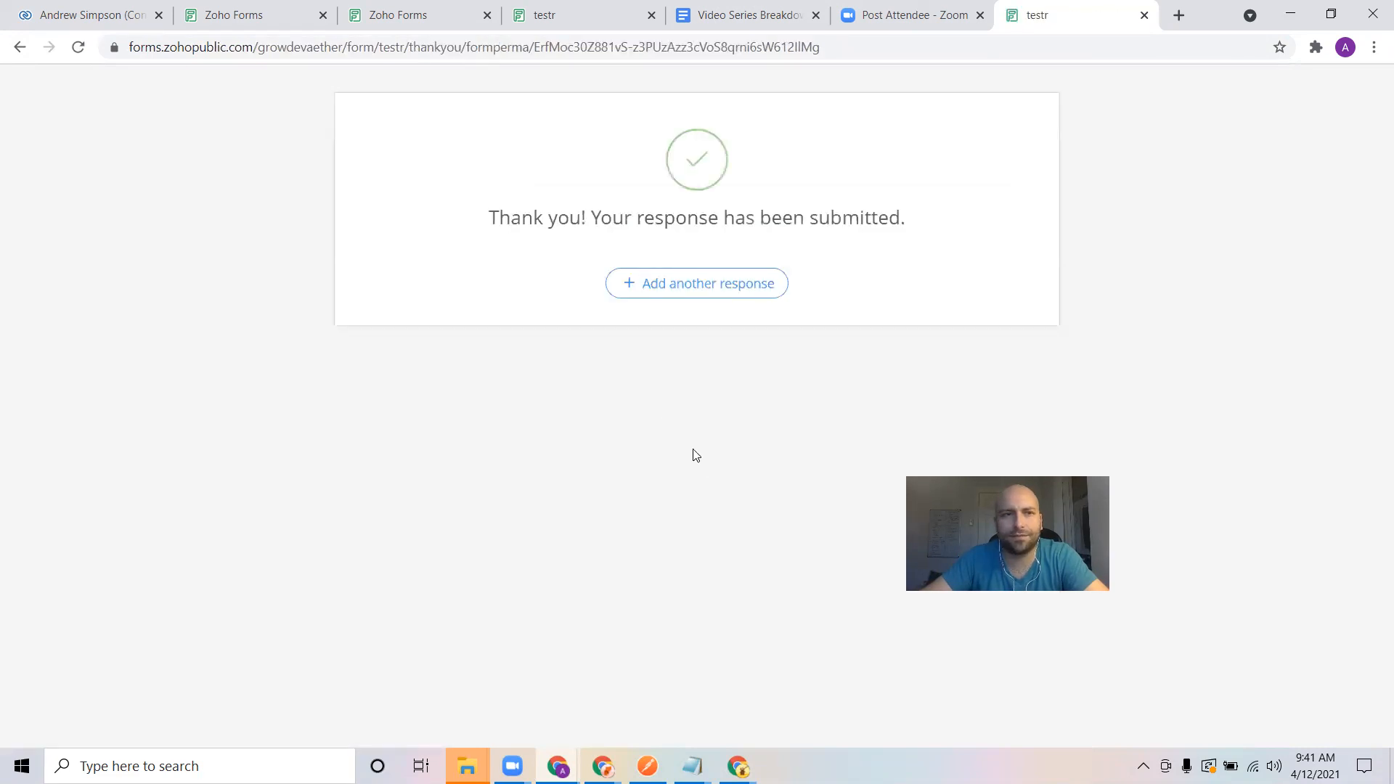
# Refresh the form's entries and open the newest entry to check its CRM status
pyautogui.click(422, 15)
pyautogui.click(1373, 85)
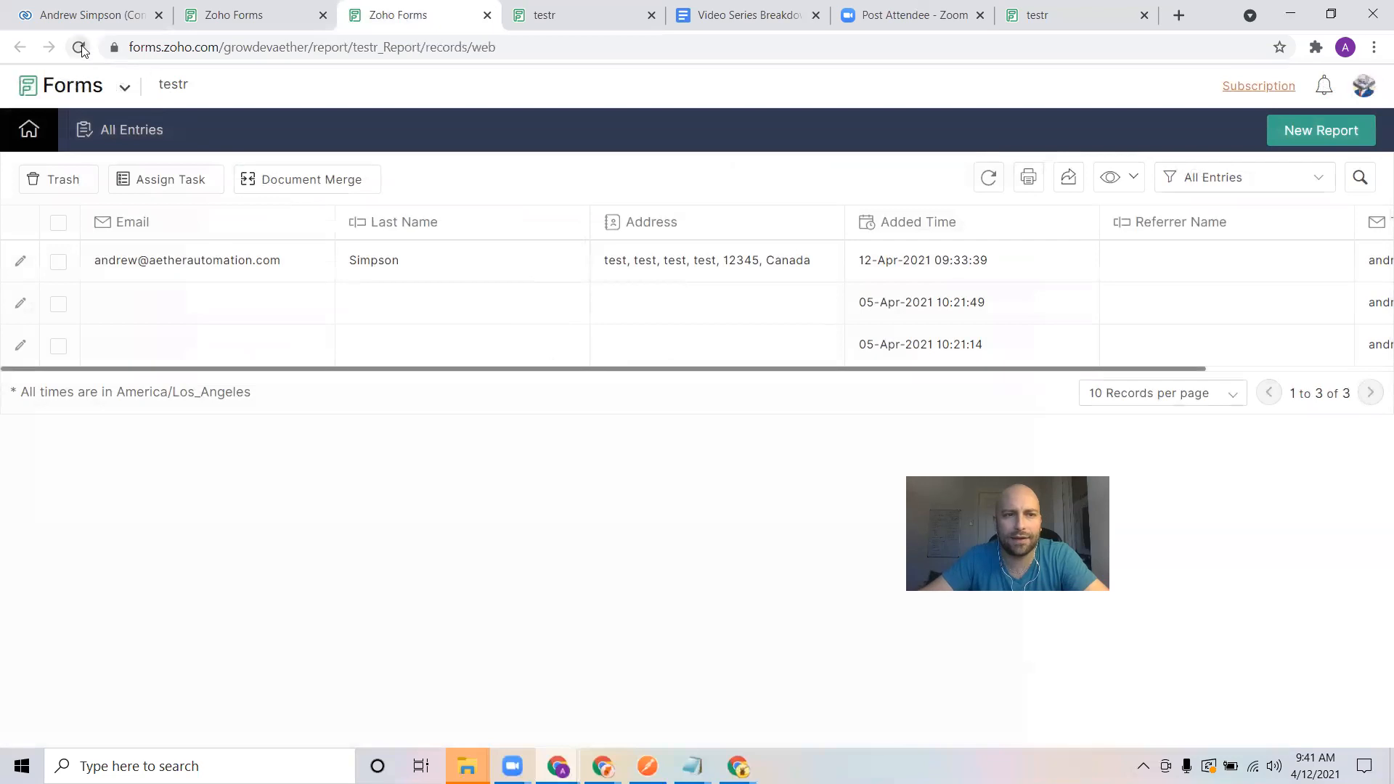
pyautogui.click(80, 48)
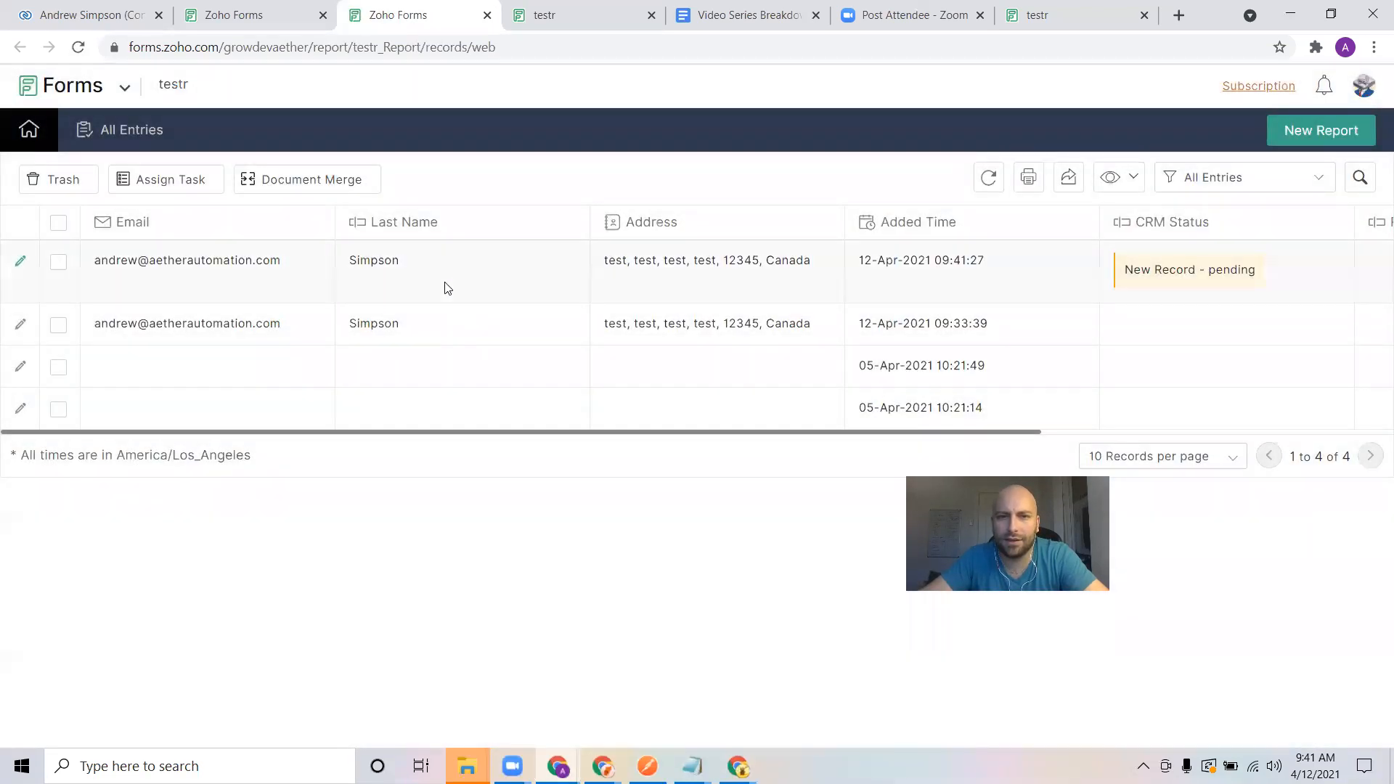
pyautogui.click(568, 273)
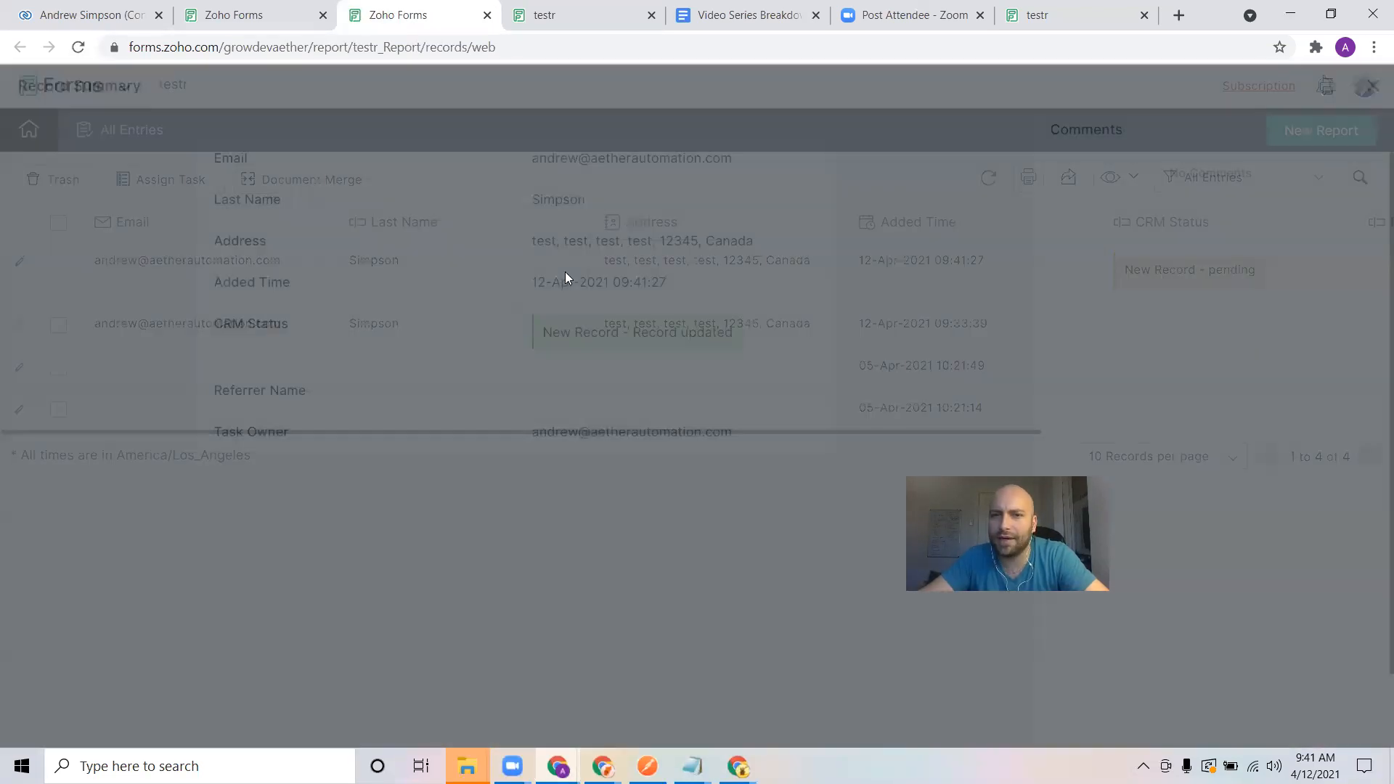
pyautogui.moveTo(623, 332); pyautogui.dragTo(677, 326)
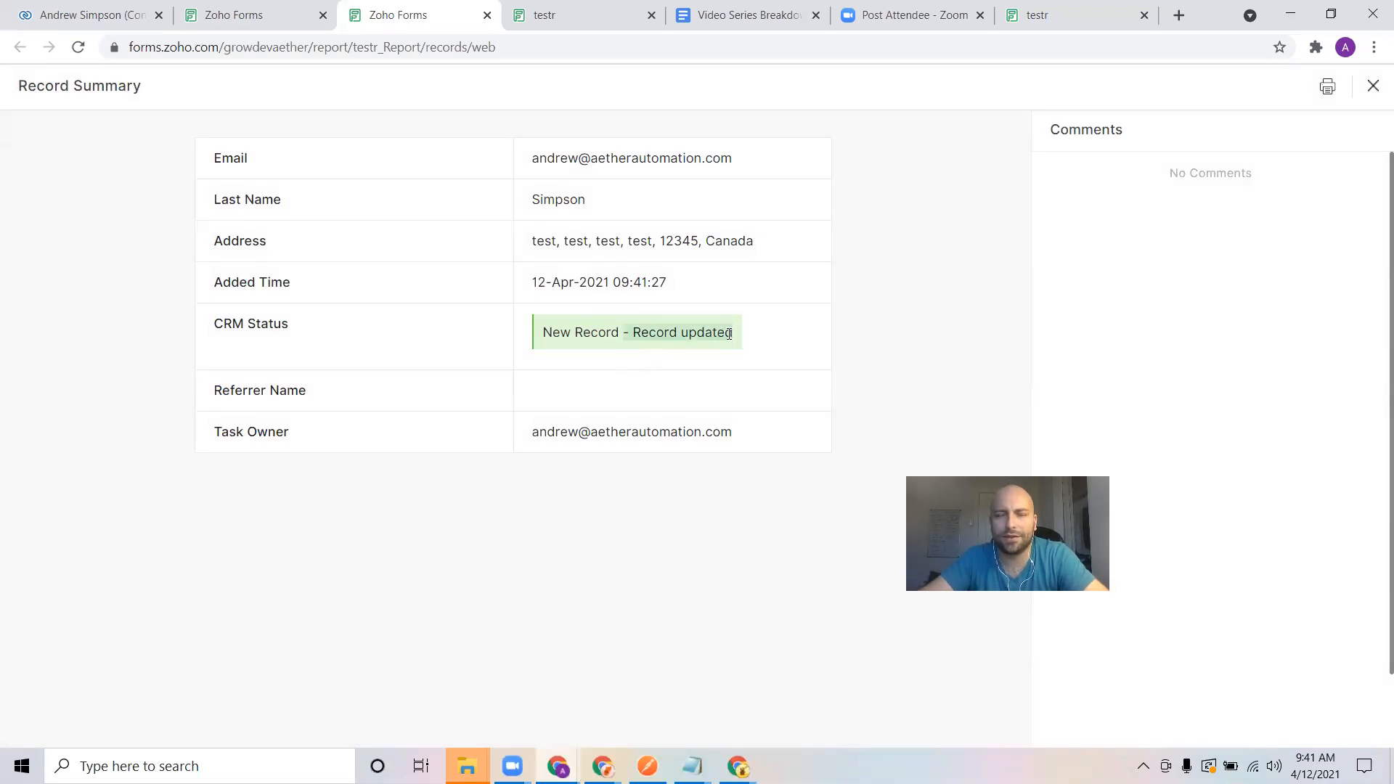
# Reload the CRM contact and review its Timeline history for the mailing address updates
pyautogui.click(40, 6)
pyautogui.scroll(10, 516, 386)
pyautogui.click(78, 47)
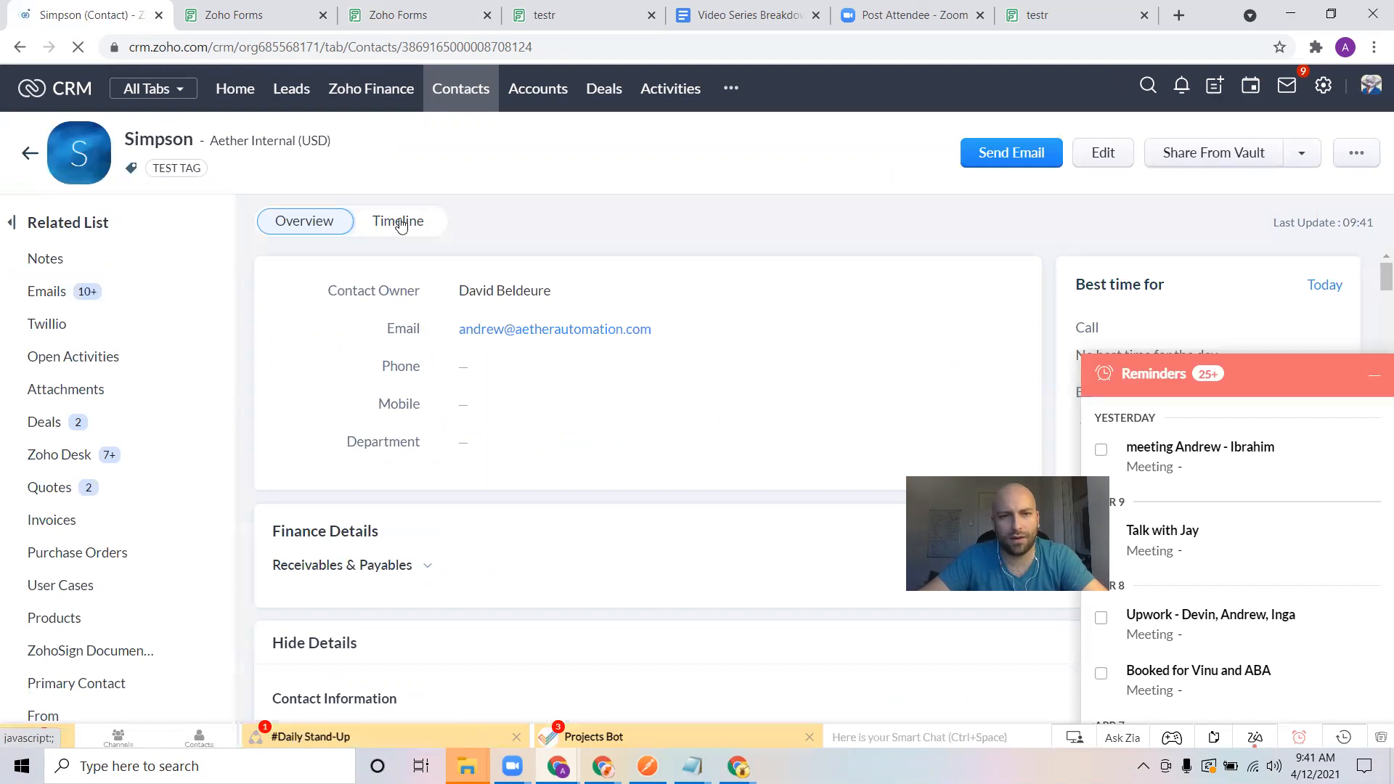
pyautogui.click(398, 222)
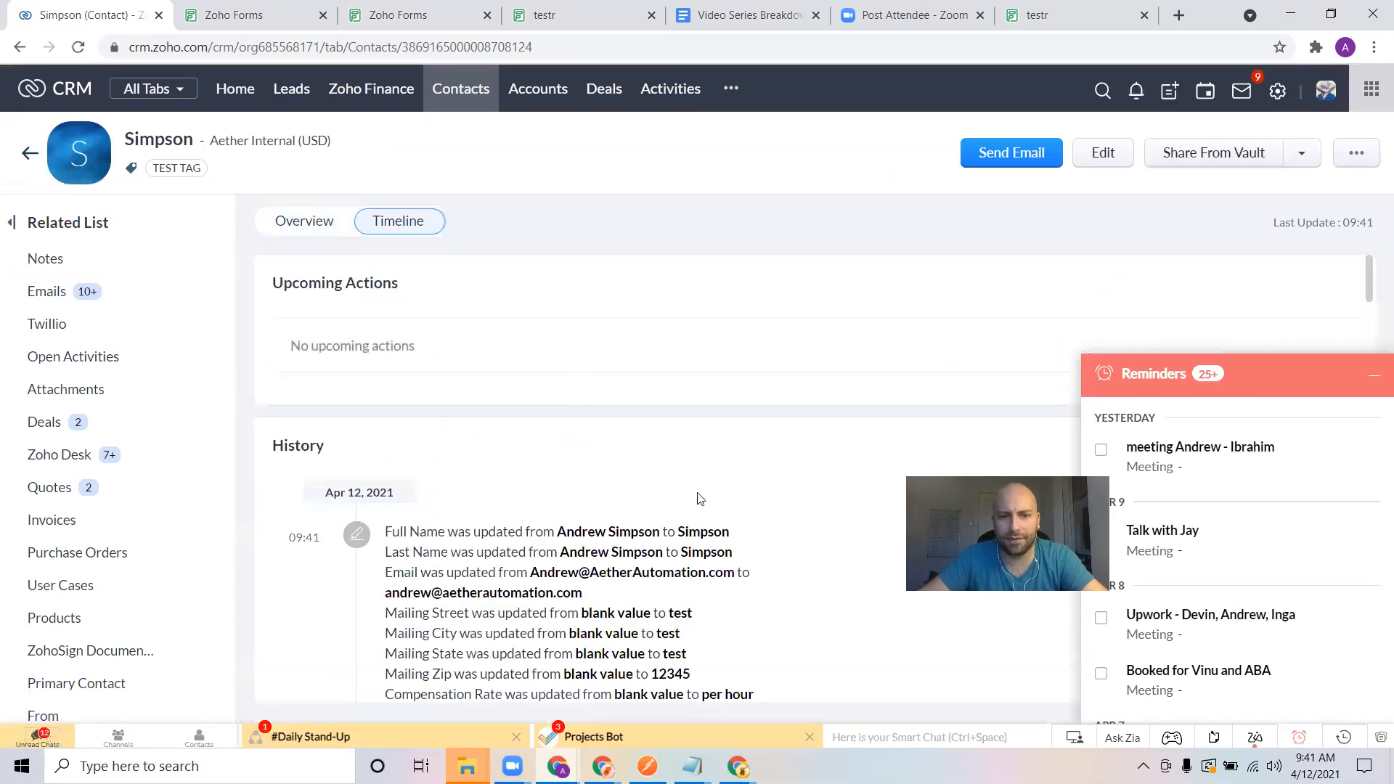
pyautogui.scroll(-2, 734, 512)
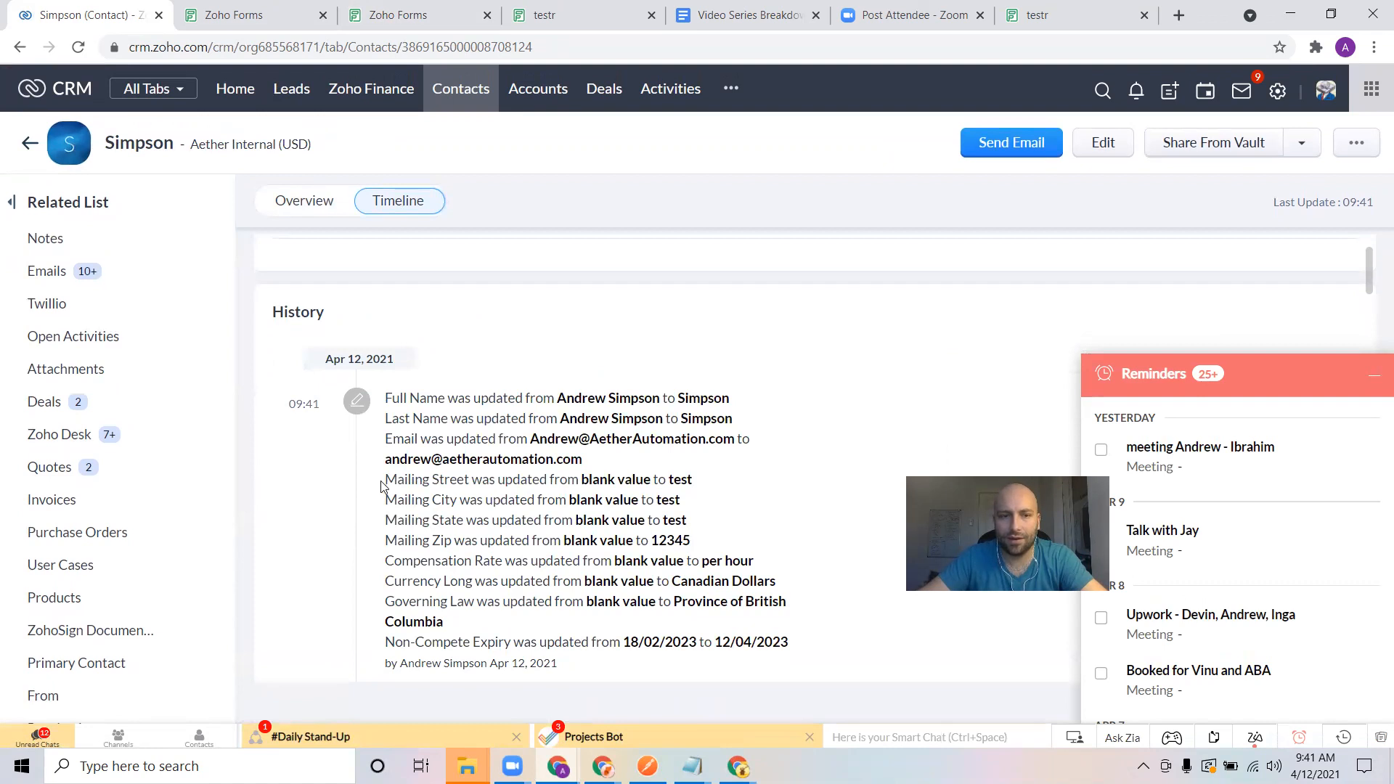
pyautogui.moveTo(408, 485); pyautogui.dragTo(748, 550)
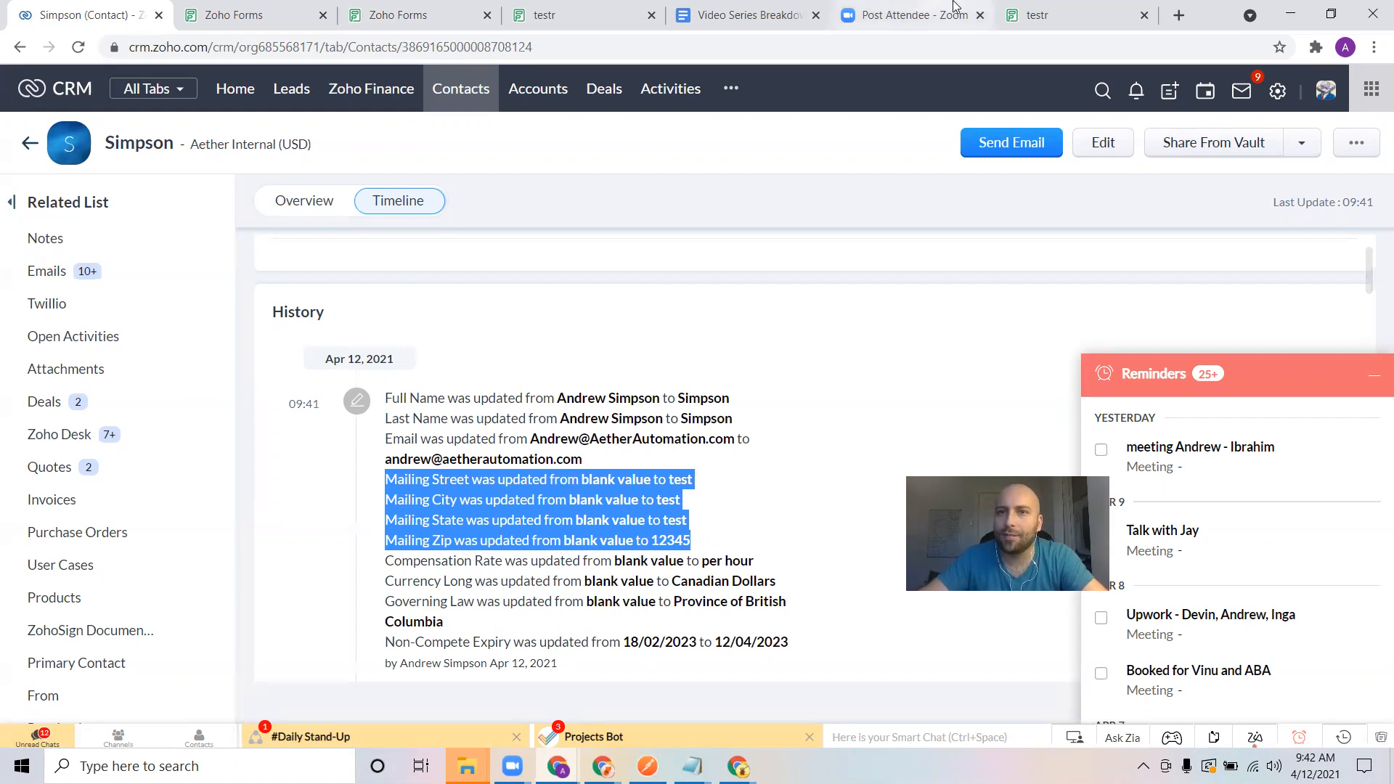
pyautogui.click(1050, 13)
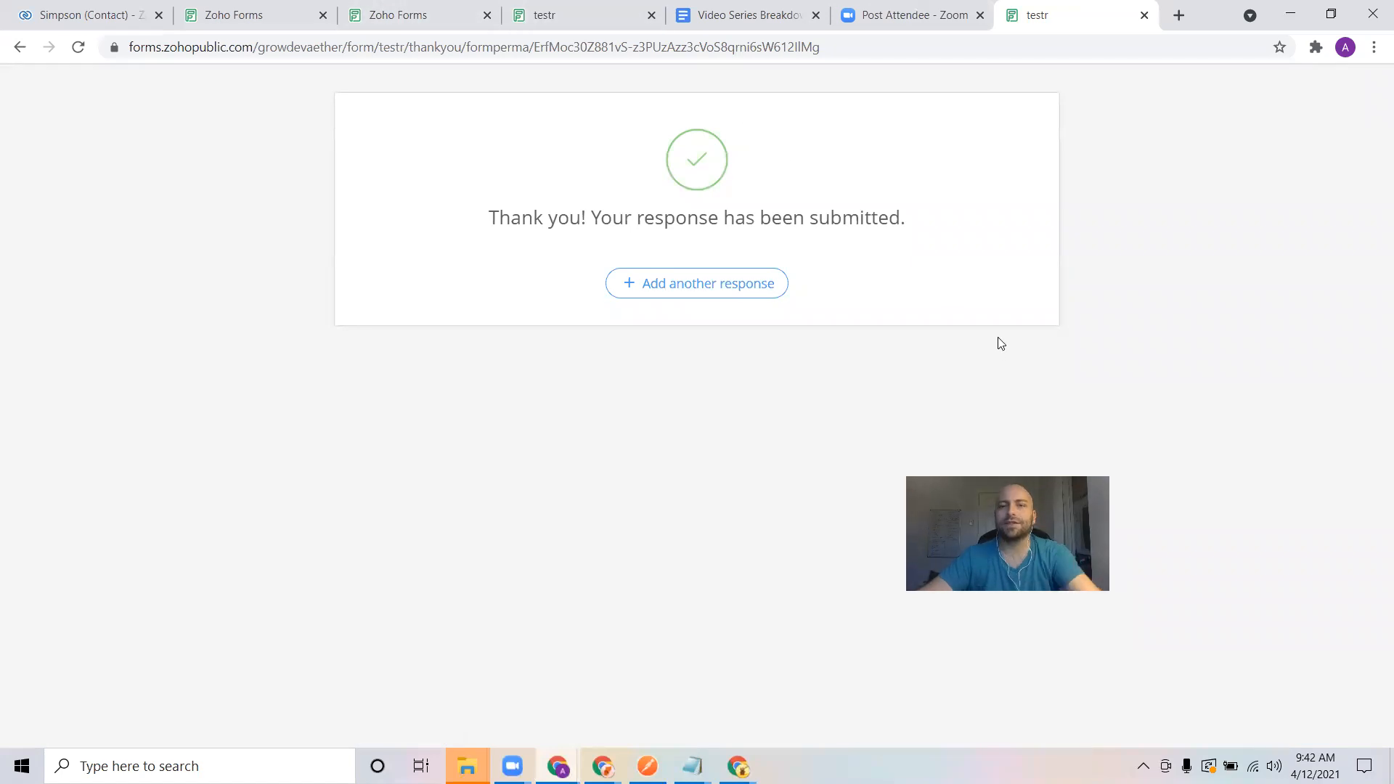
pyautogui.click(419, 7)
pyautogui.click(269, 7)
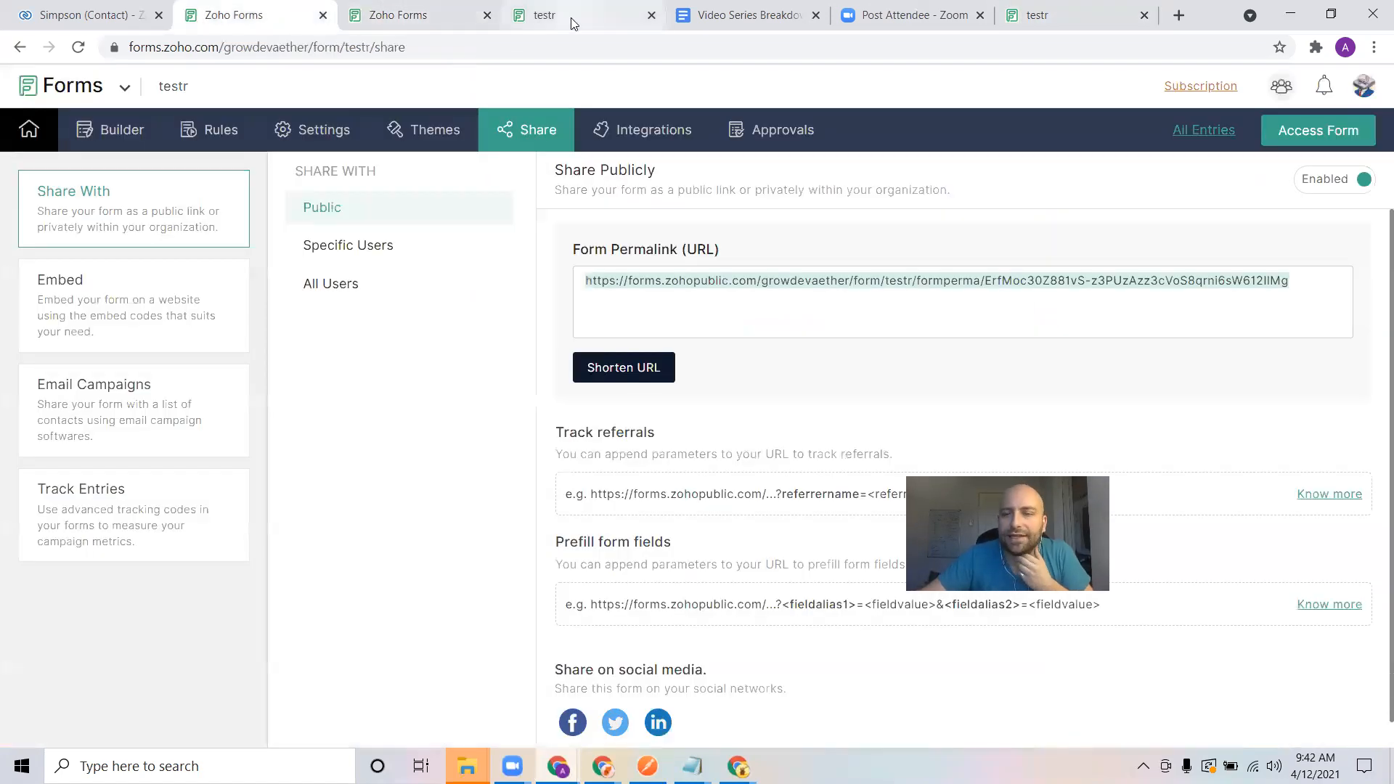